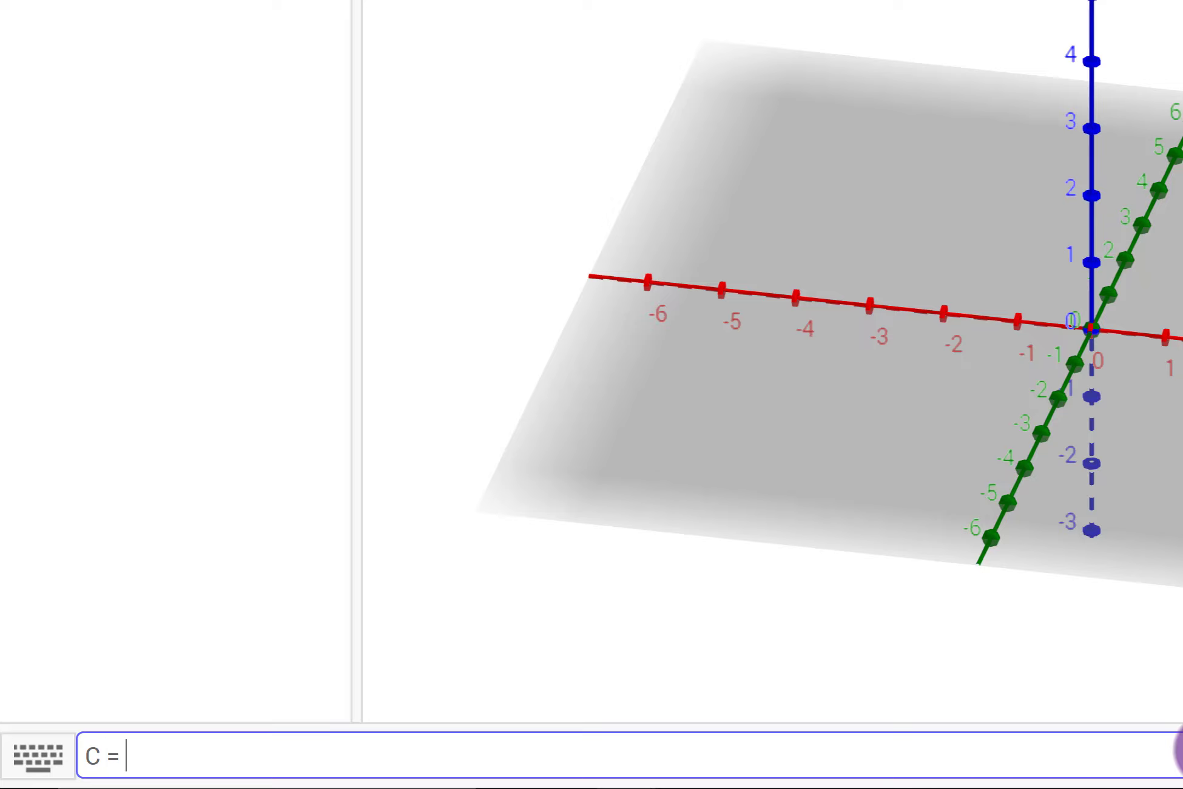
Define a cylinder C between the points (0,0,0) and (2,2,2) with a radius of 1.5
text(ylinder)
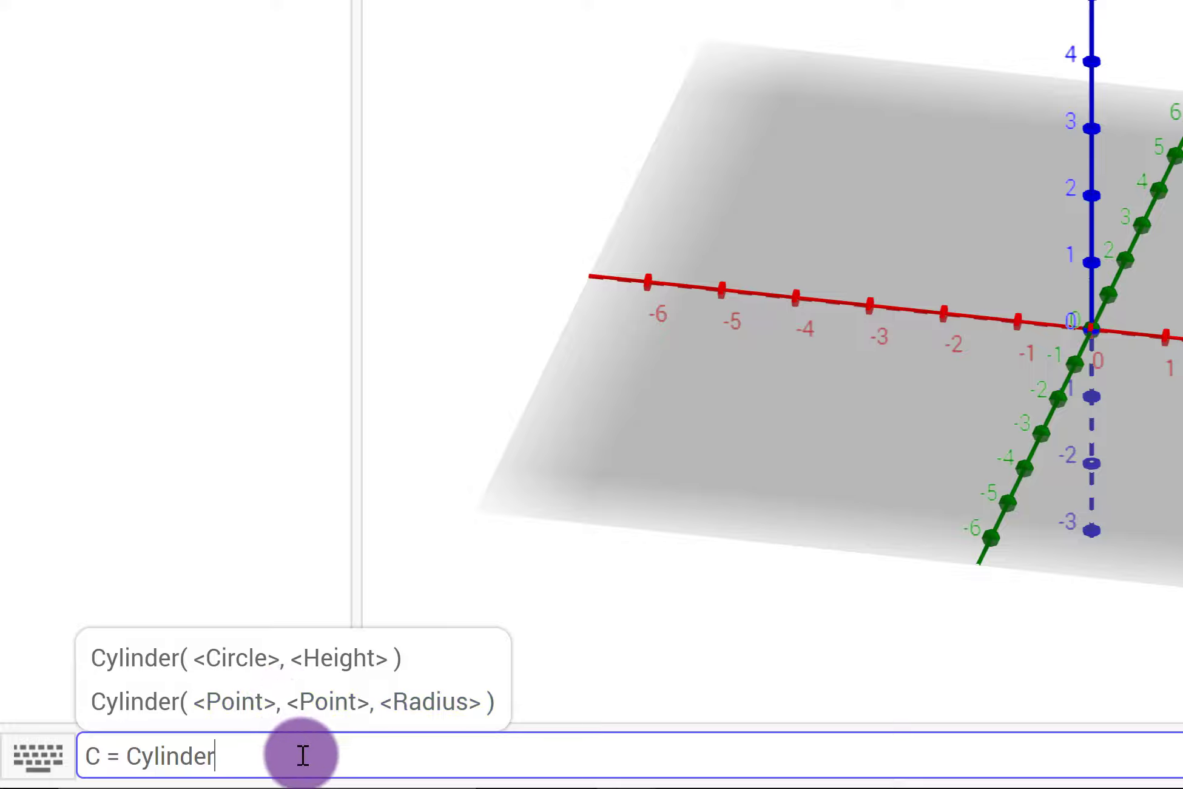
text(()
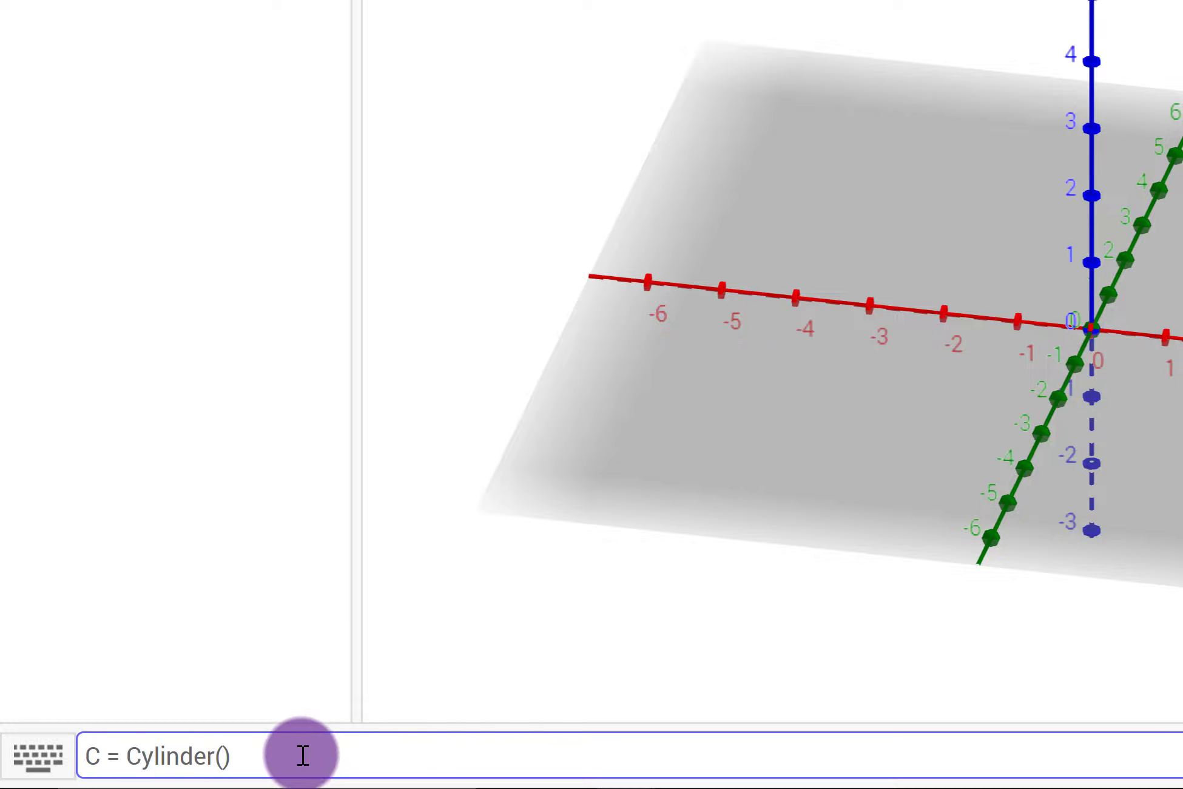
text((0,0,0), (2,2,2)
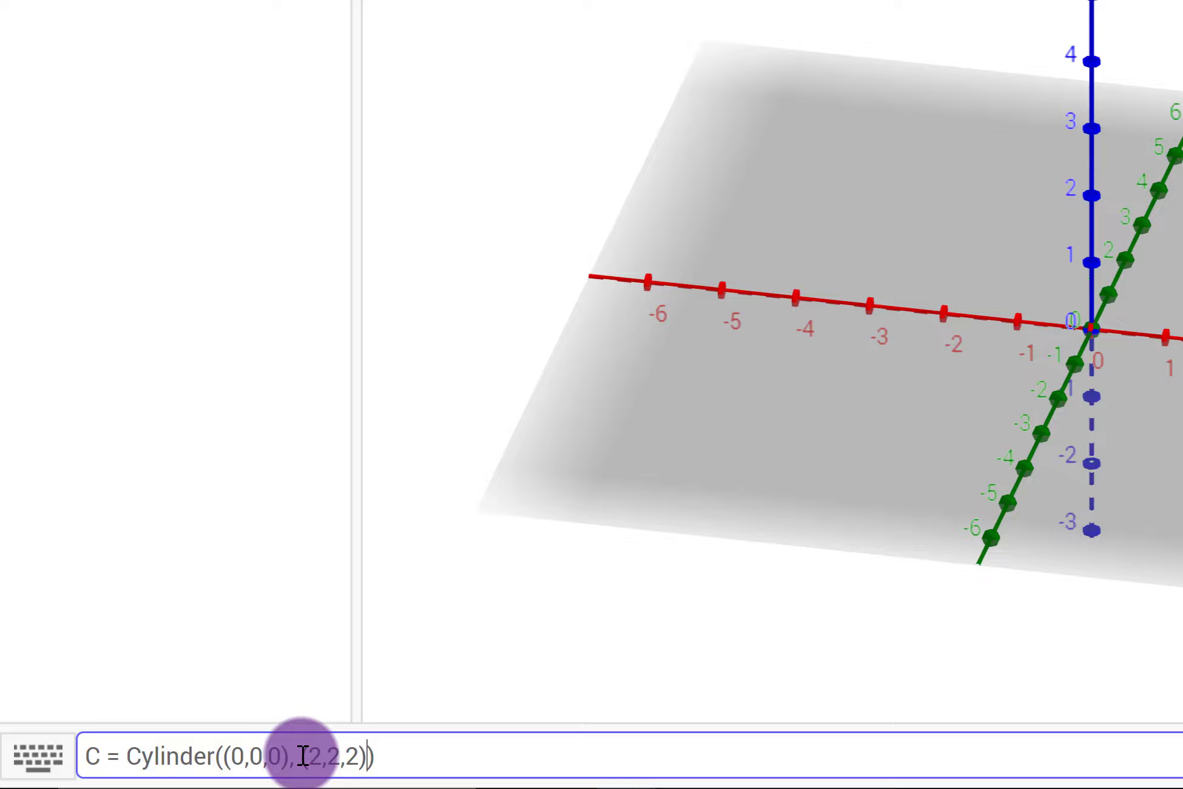
text(), 1.5)
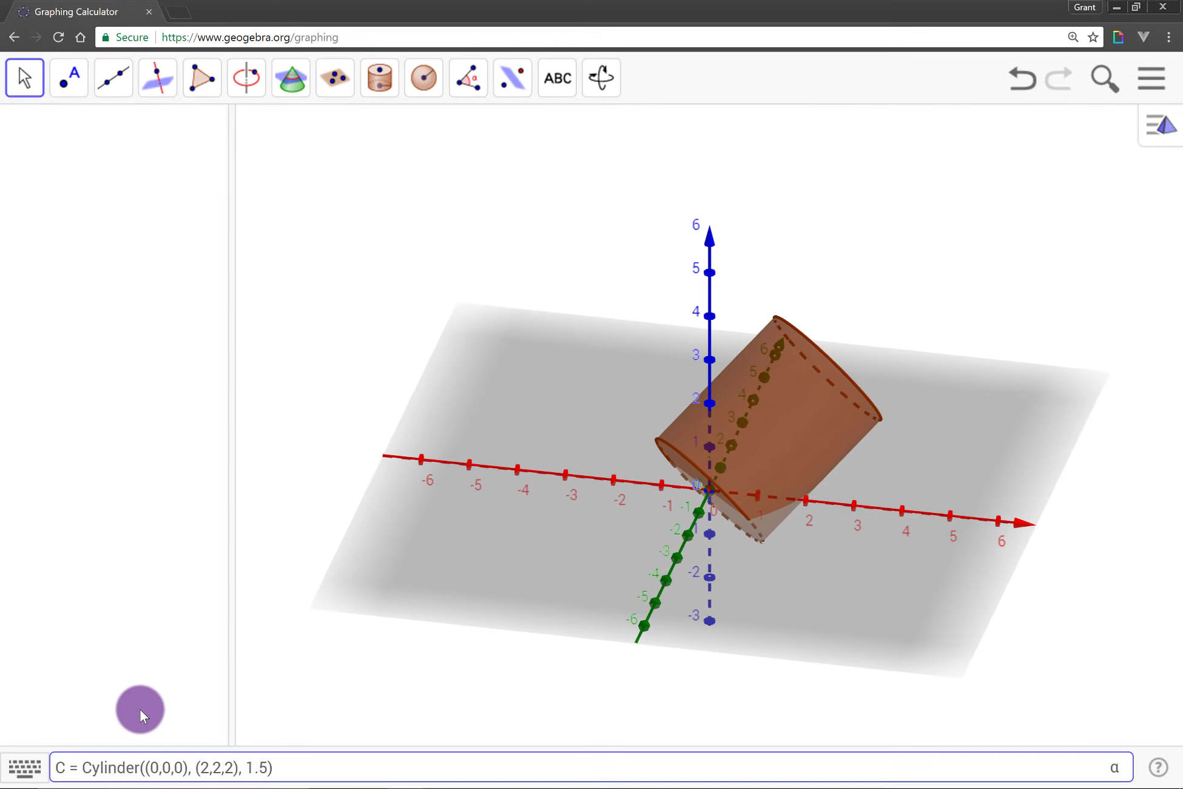
key(Return)
Colour the cylinder's lateral surface blue and set its opacity to 60
drag(770, 678, 694, 503)
click(817, 383)
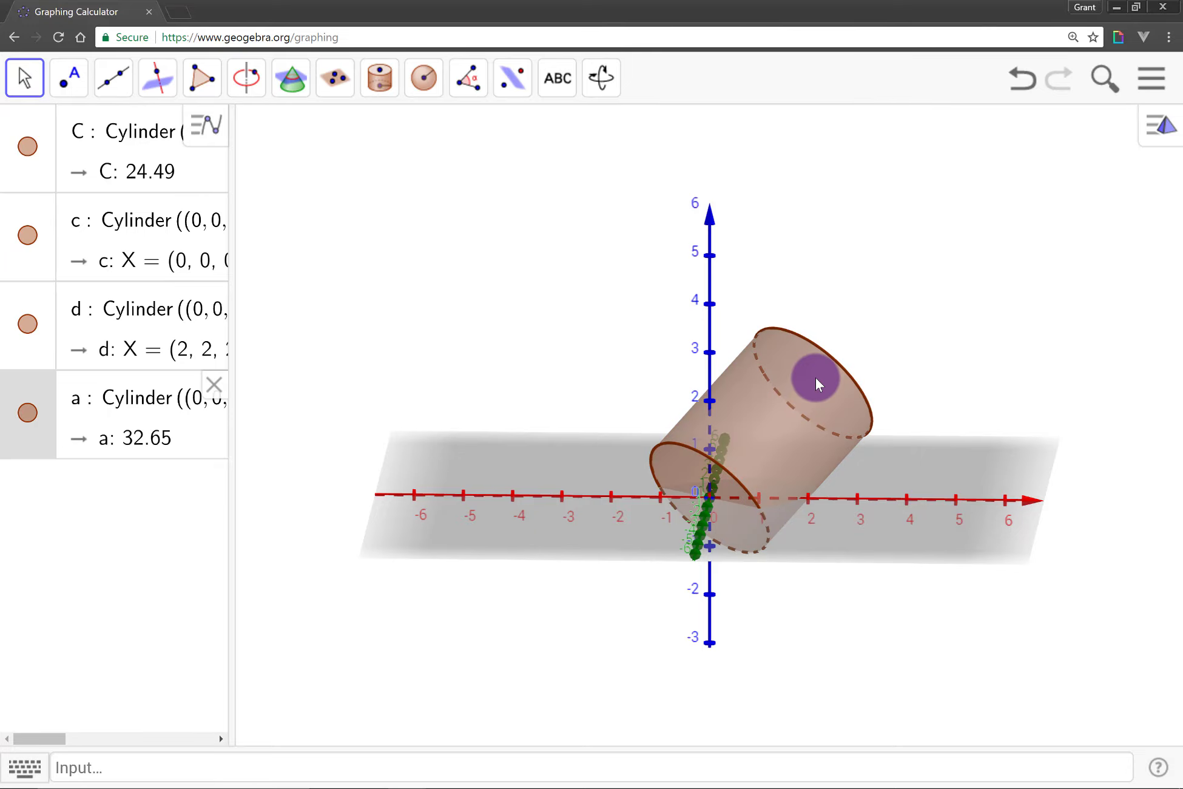
drag(816, 376, 676, 477)
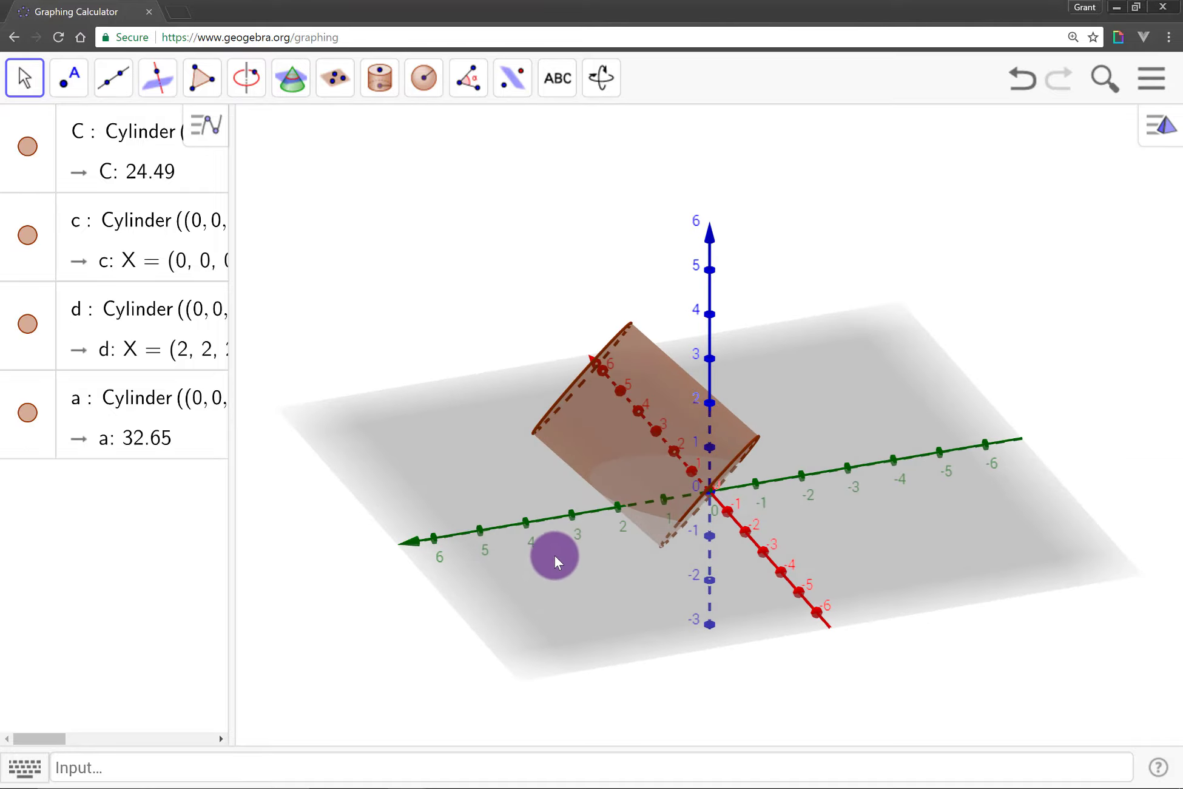
click(1158, 125)
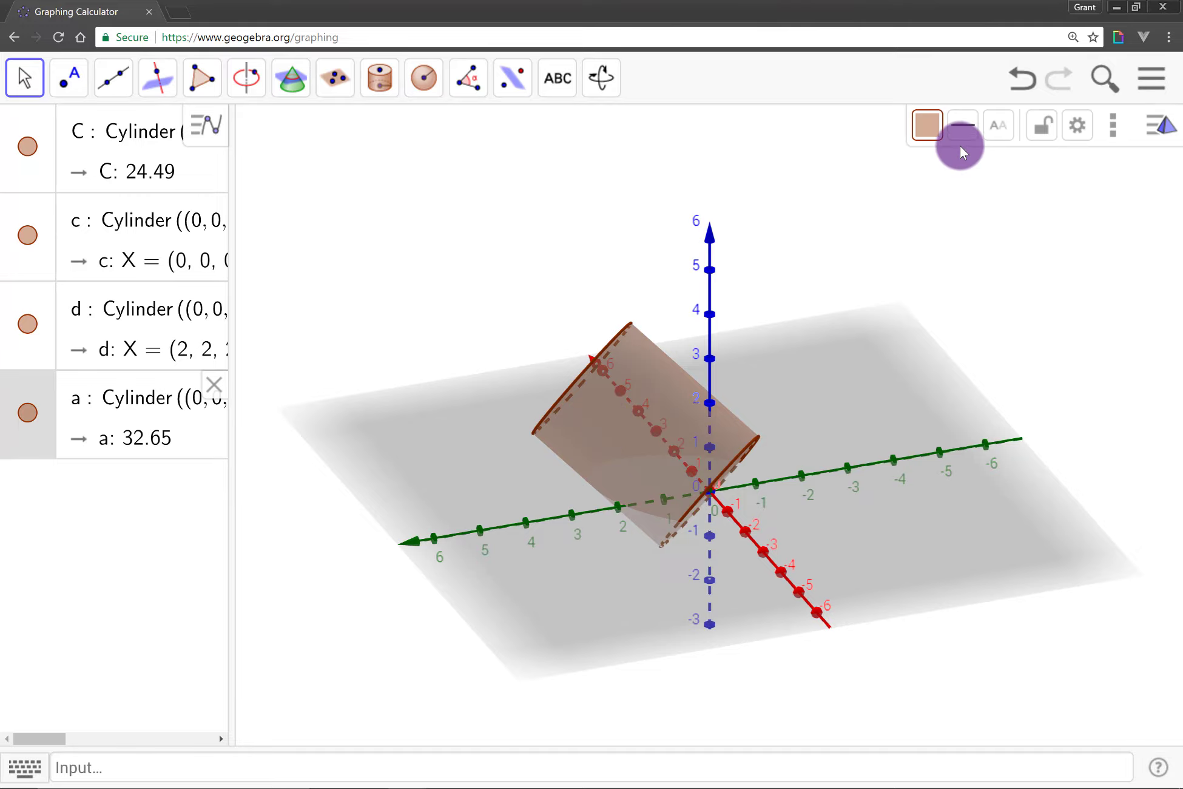
click(926, 126)
click(976, 165)
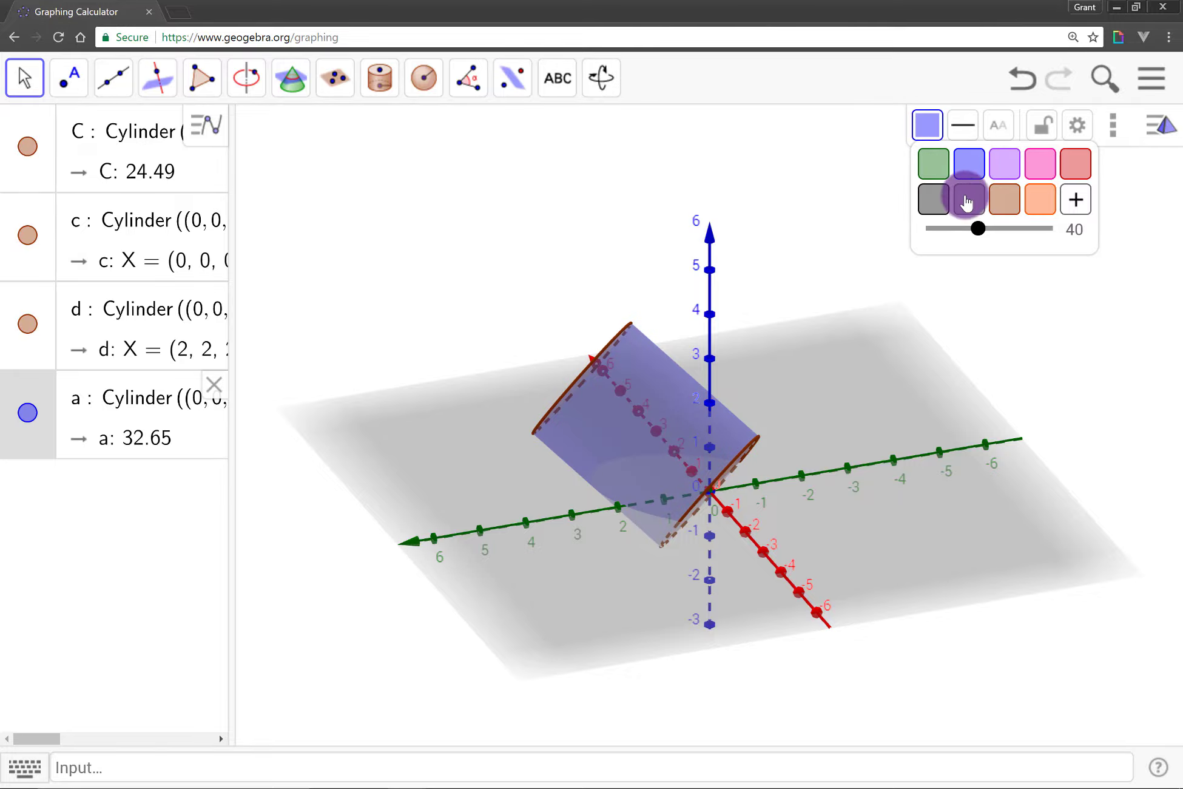
drag(977, 229, 1002, 235)
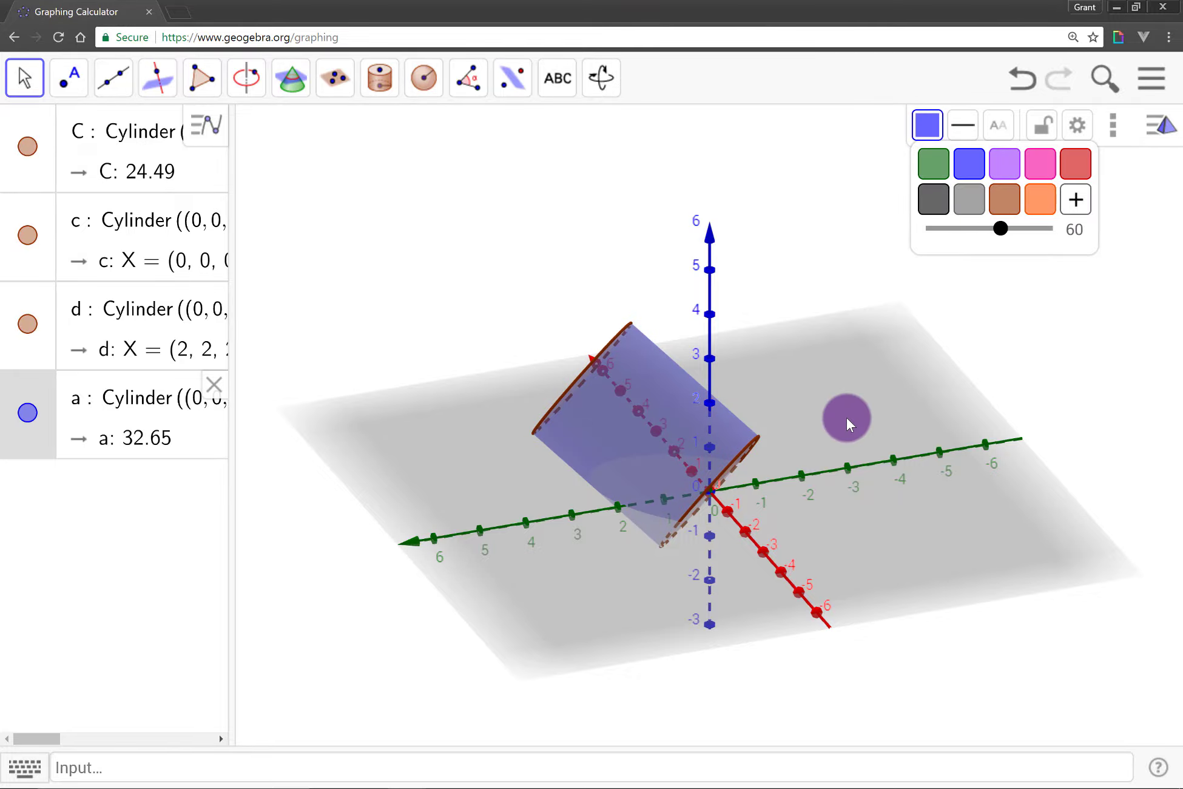
click(846, 418)
Colour the whole cylinder C, including both end circles, blue with an opacity of 40
mouse_move(882, 418)
mouse_down()
mouse_move(949, 417)
mouse_move(860, 421)
mouse_up()
click(733, 428)
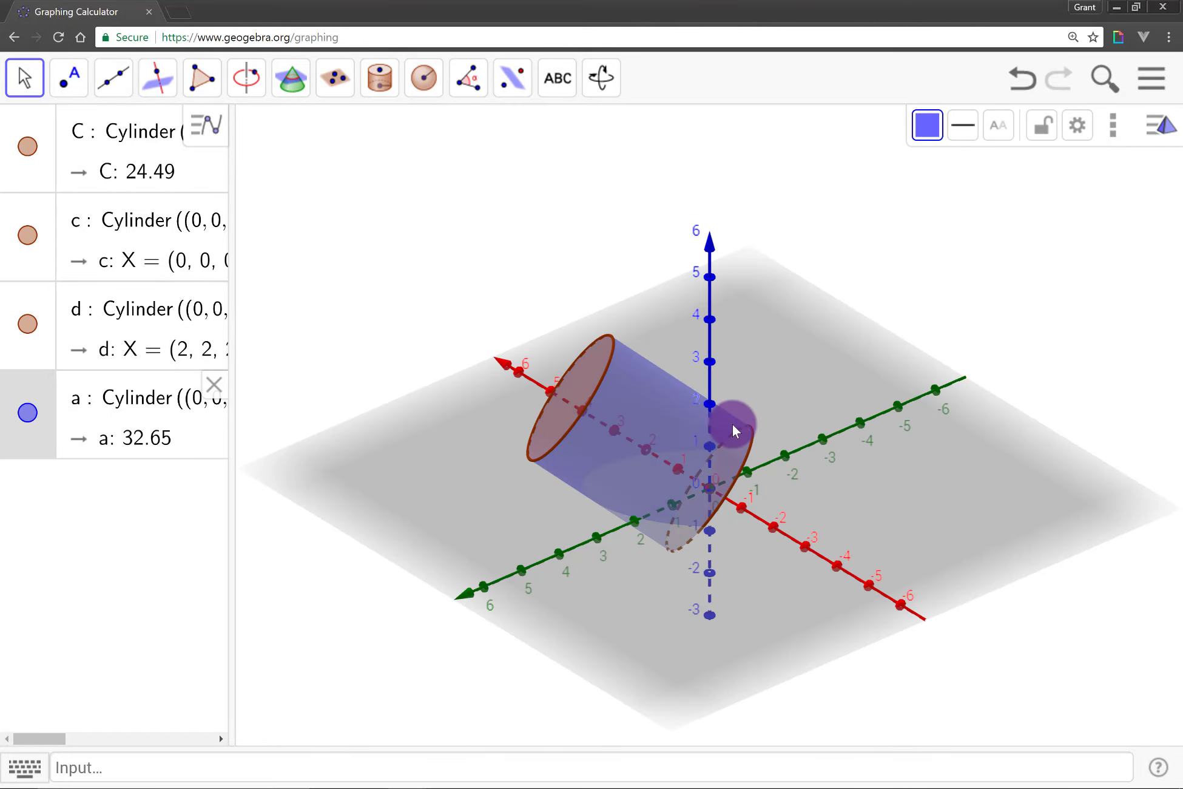
click(76, 129)
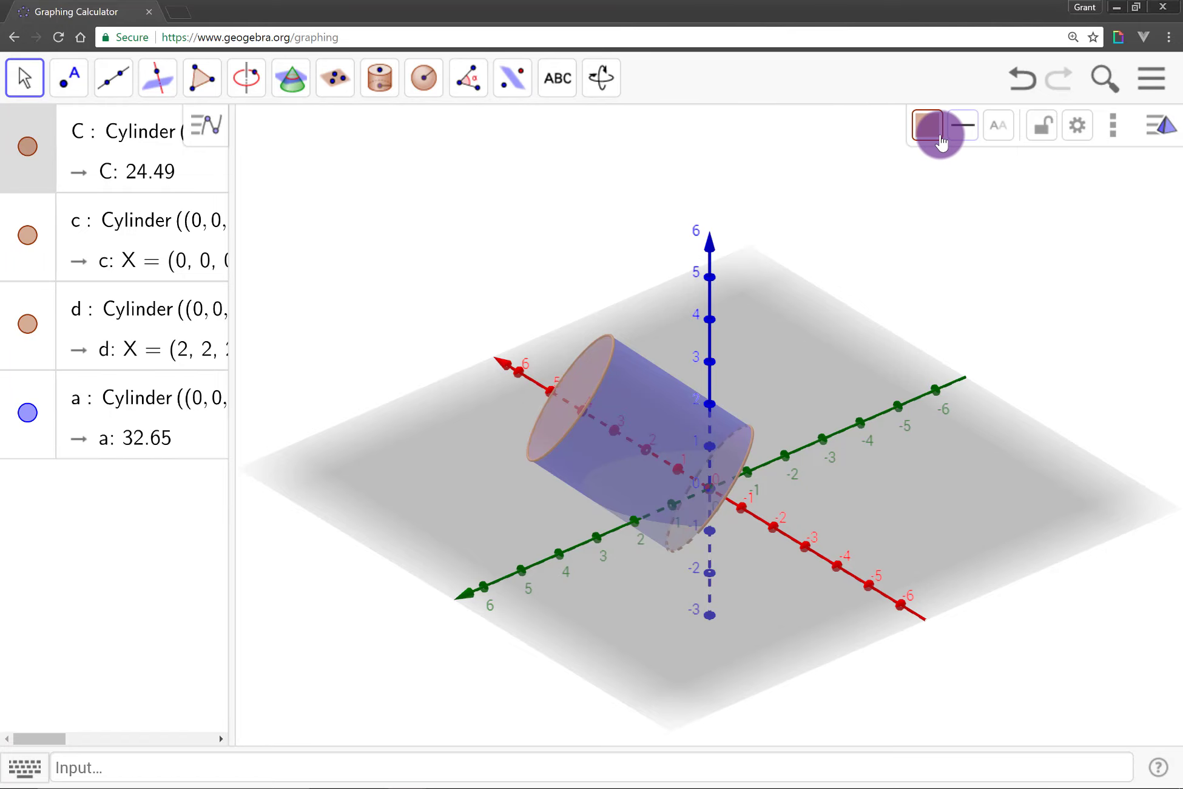
click(928, 125)
click(970, 165)
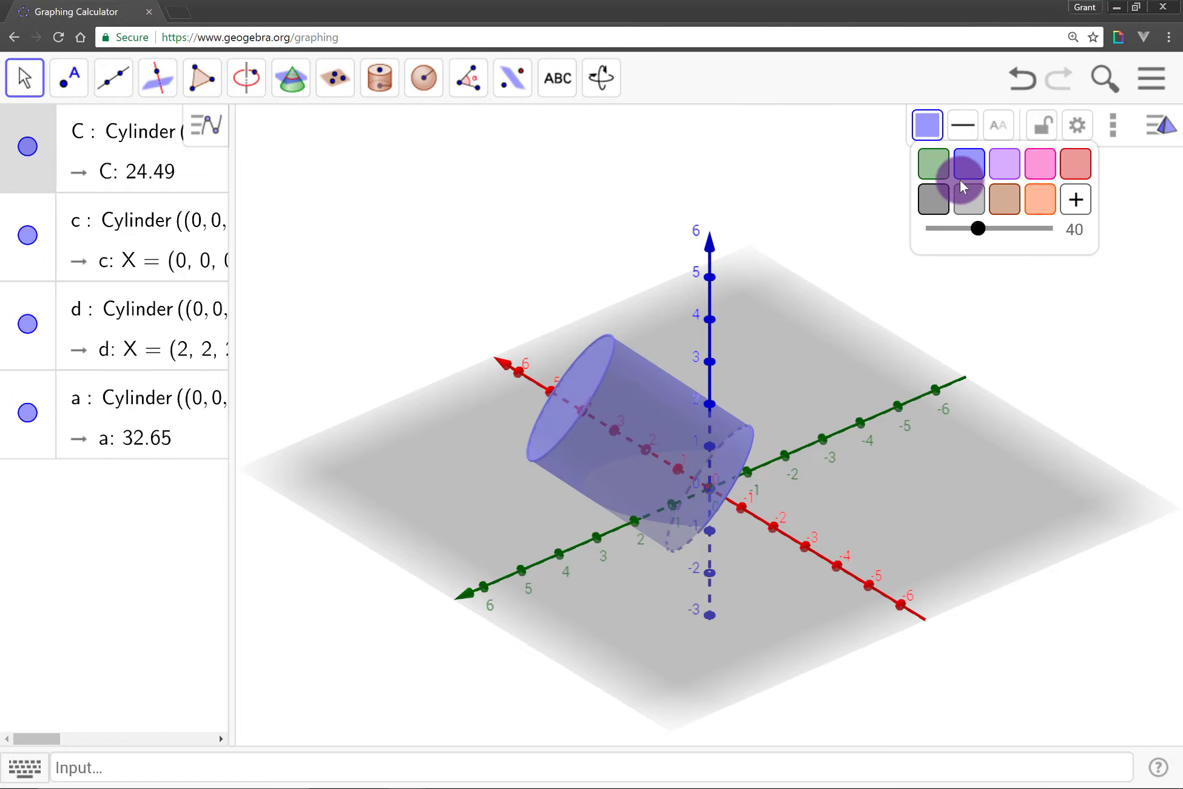
click(980, 229)
click(877, 461)
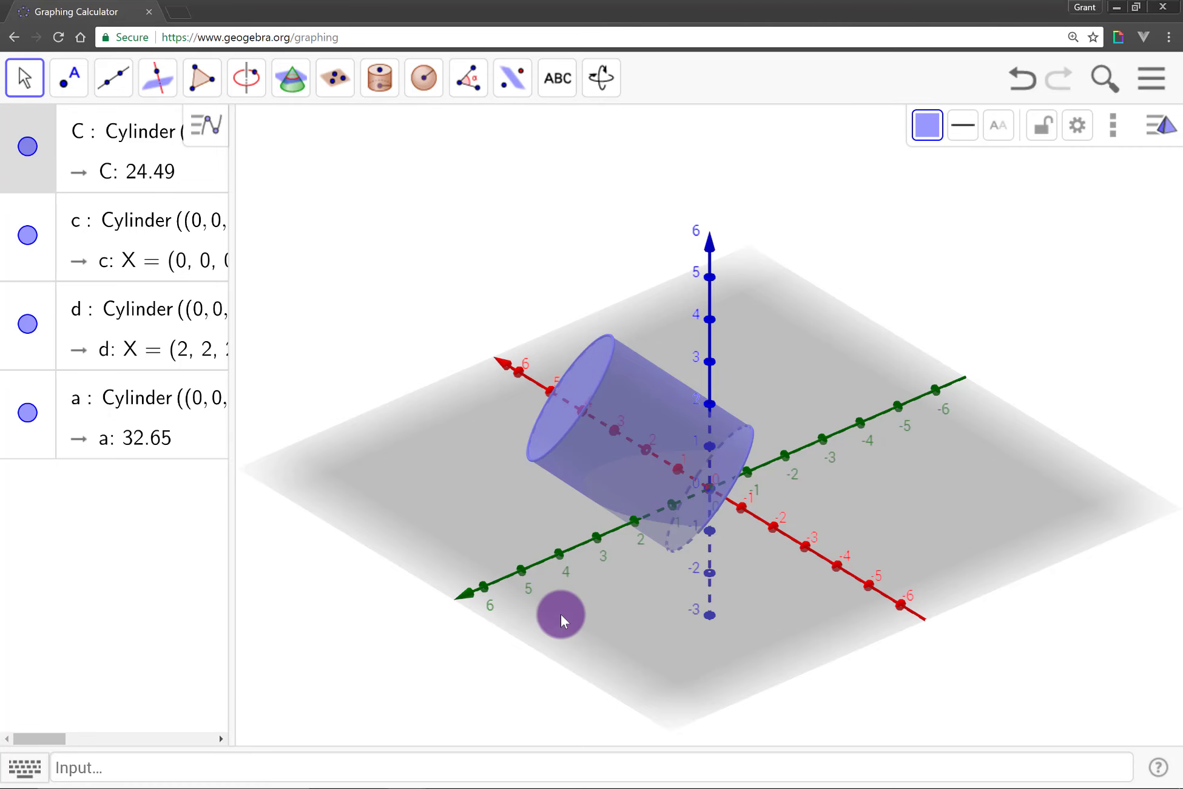
Delete the cylinder together with its end circles and lateral surface
drag(627, 591, 793, 577)
click(761, 572)
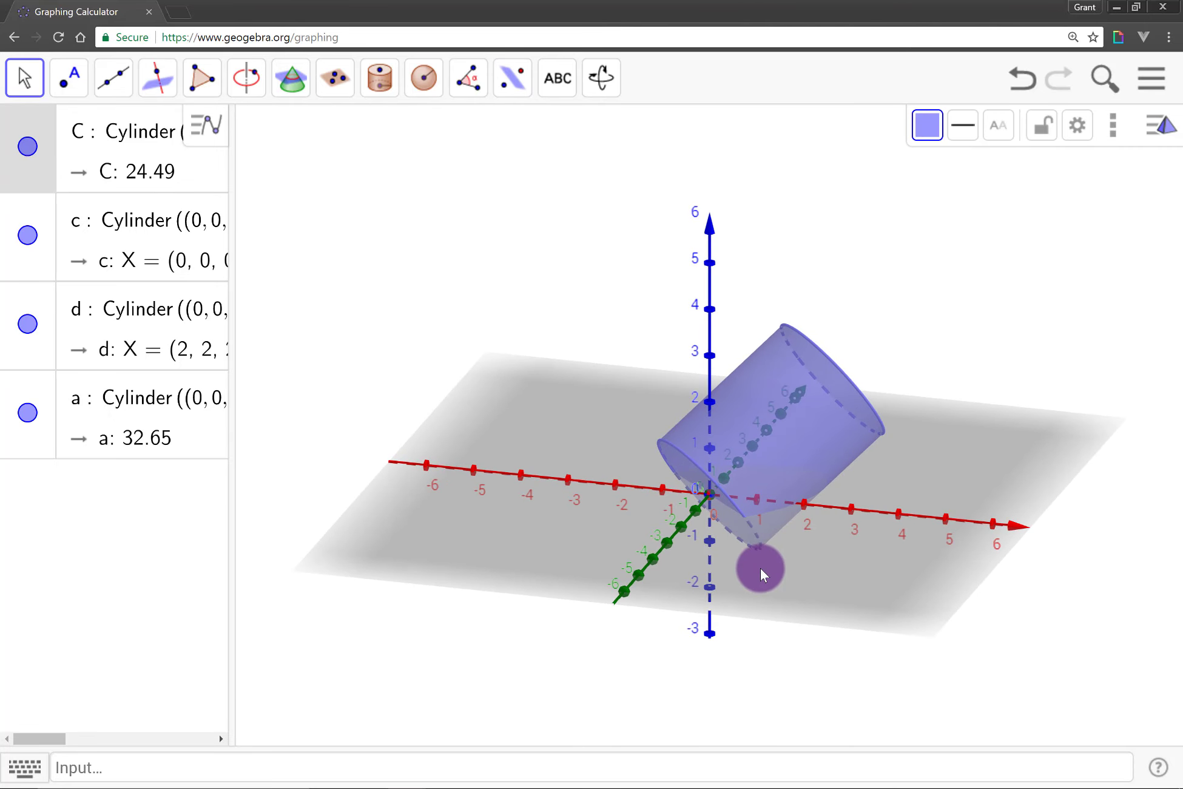
key(ctrl+a)
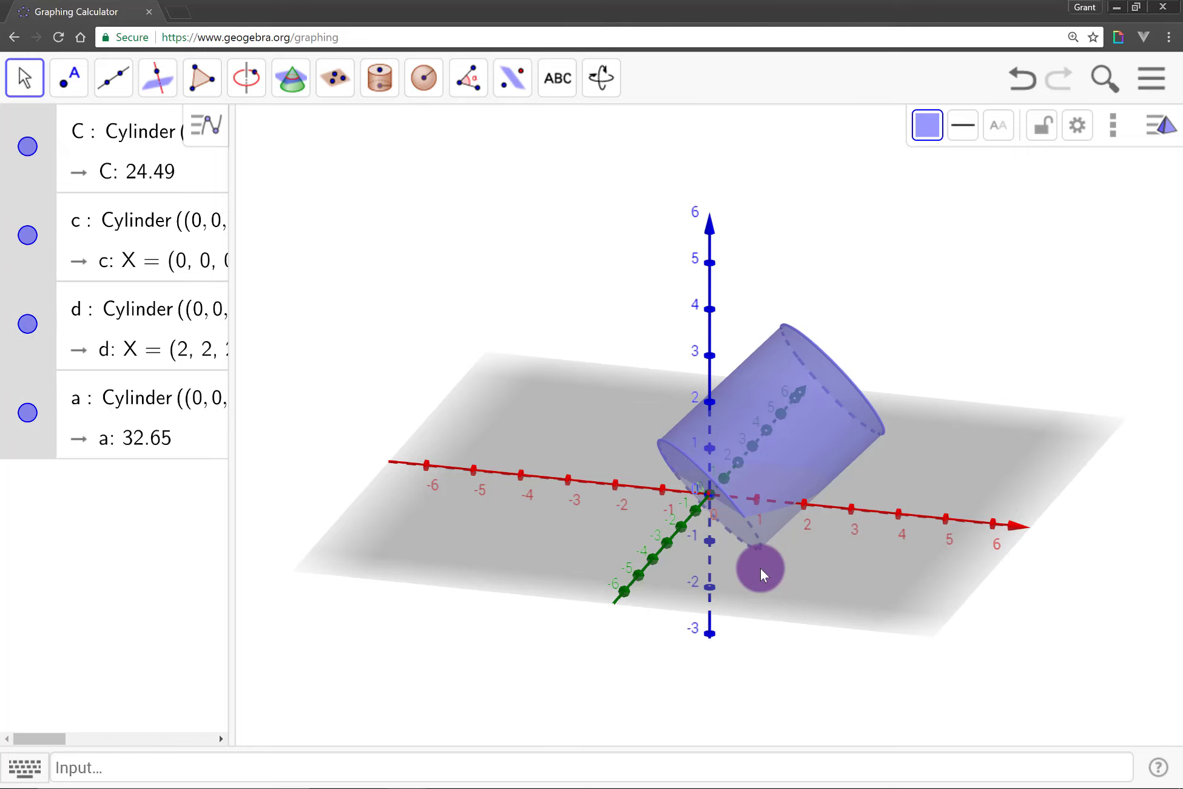
key(Delete)
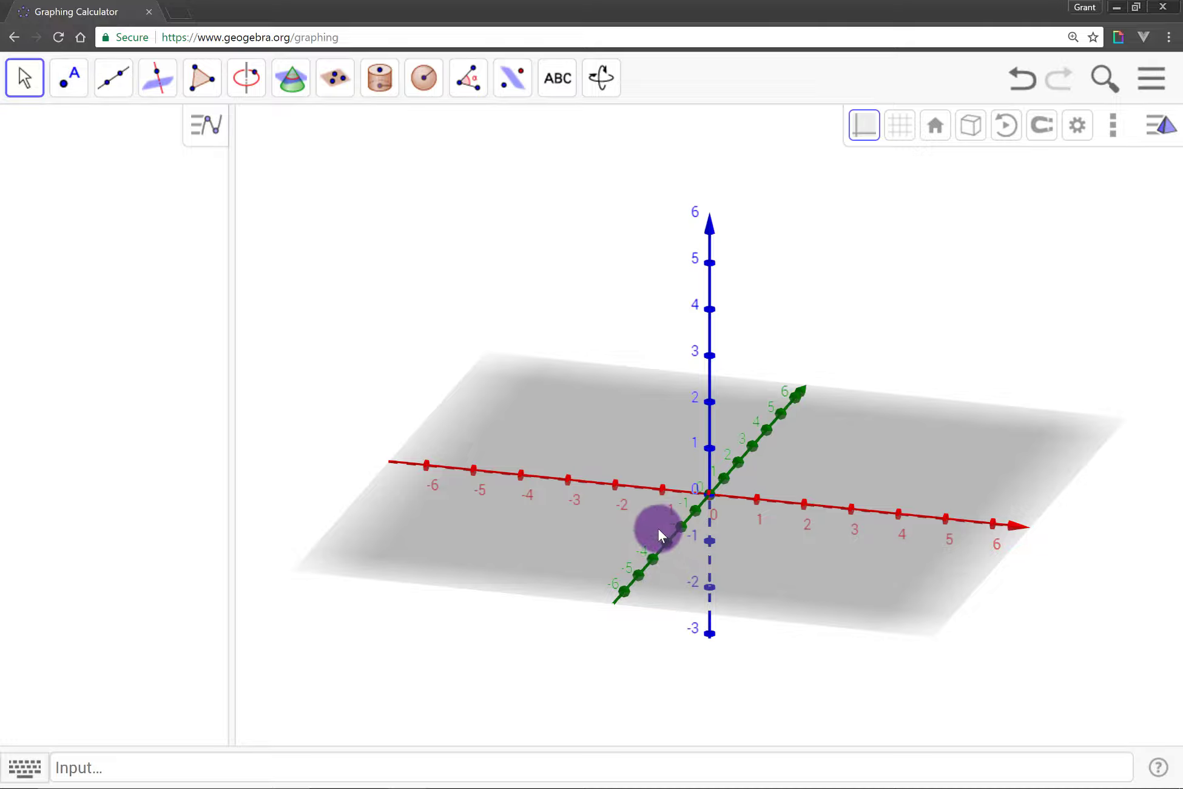
Define a sphere S centred at (1,1,1) with a radius of 1.5
click(576, 762)
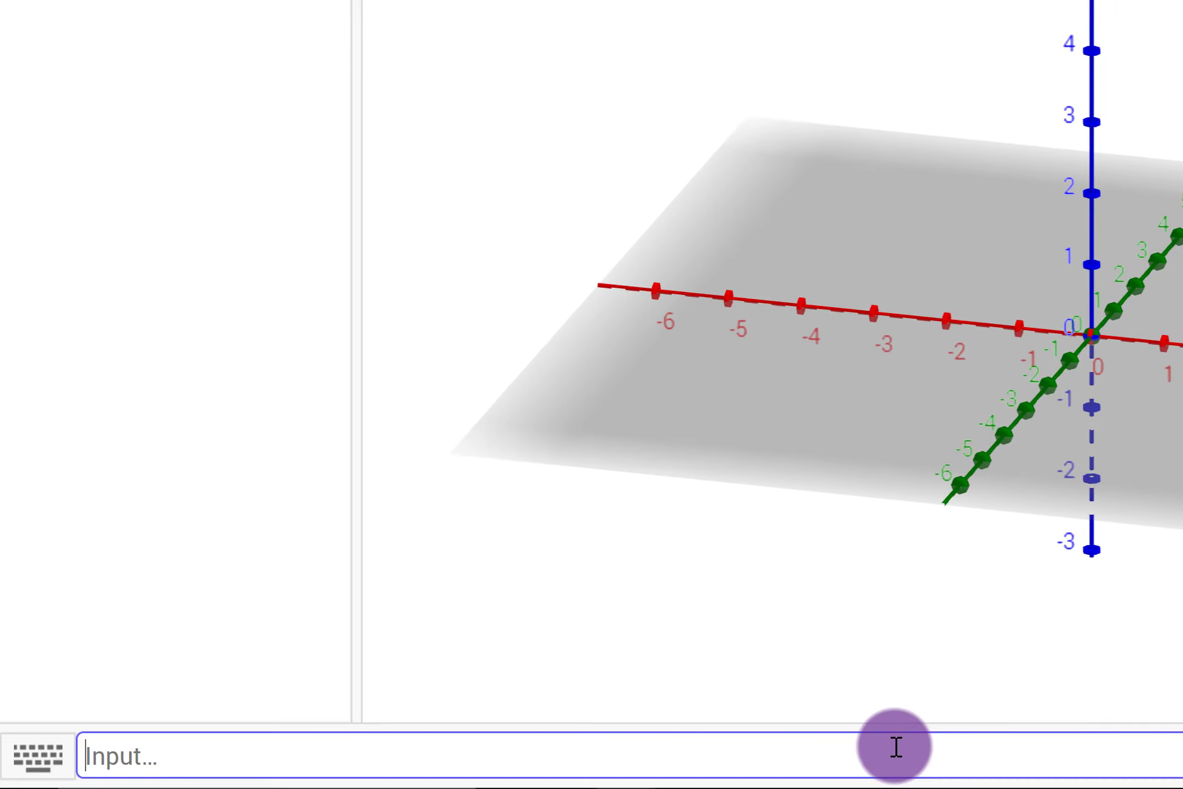
text(S = Sphere)
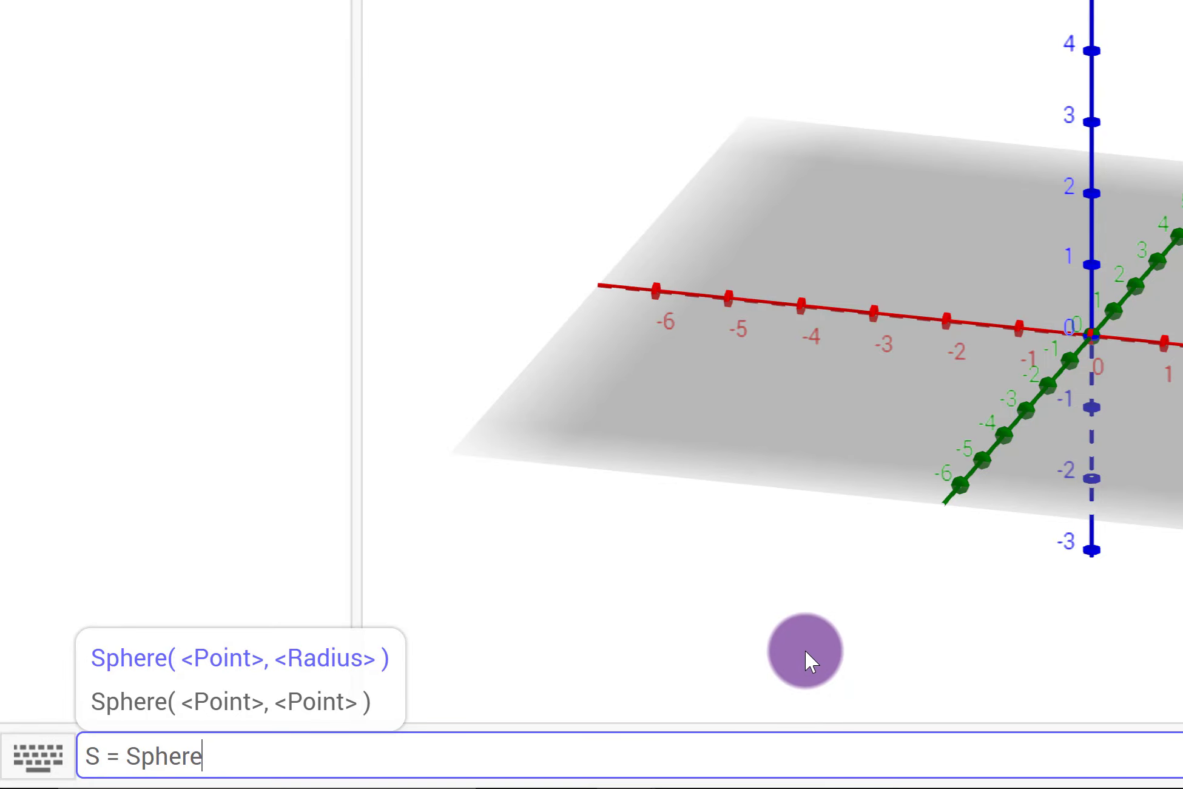
text(()
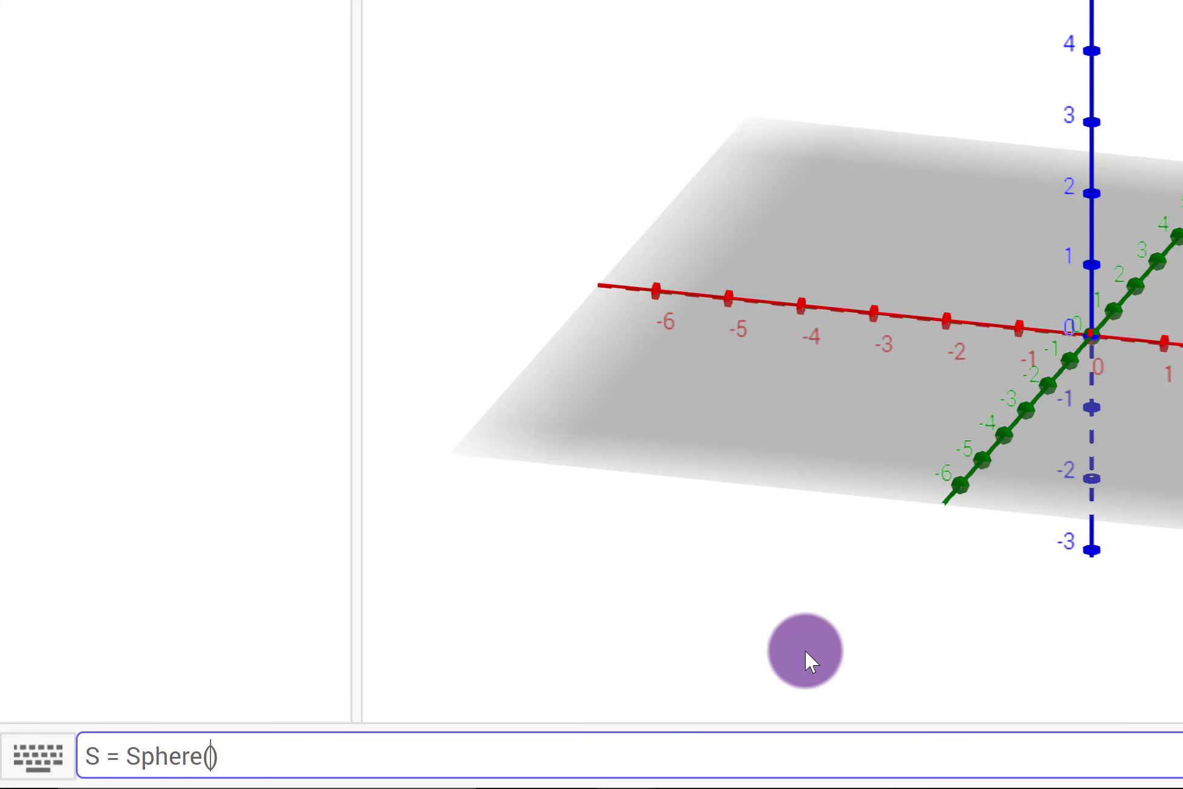
text((1,1,1), 1.5)
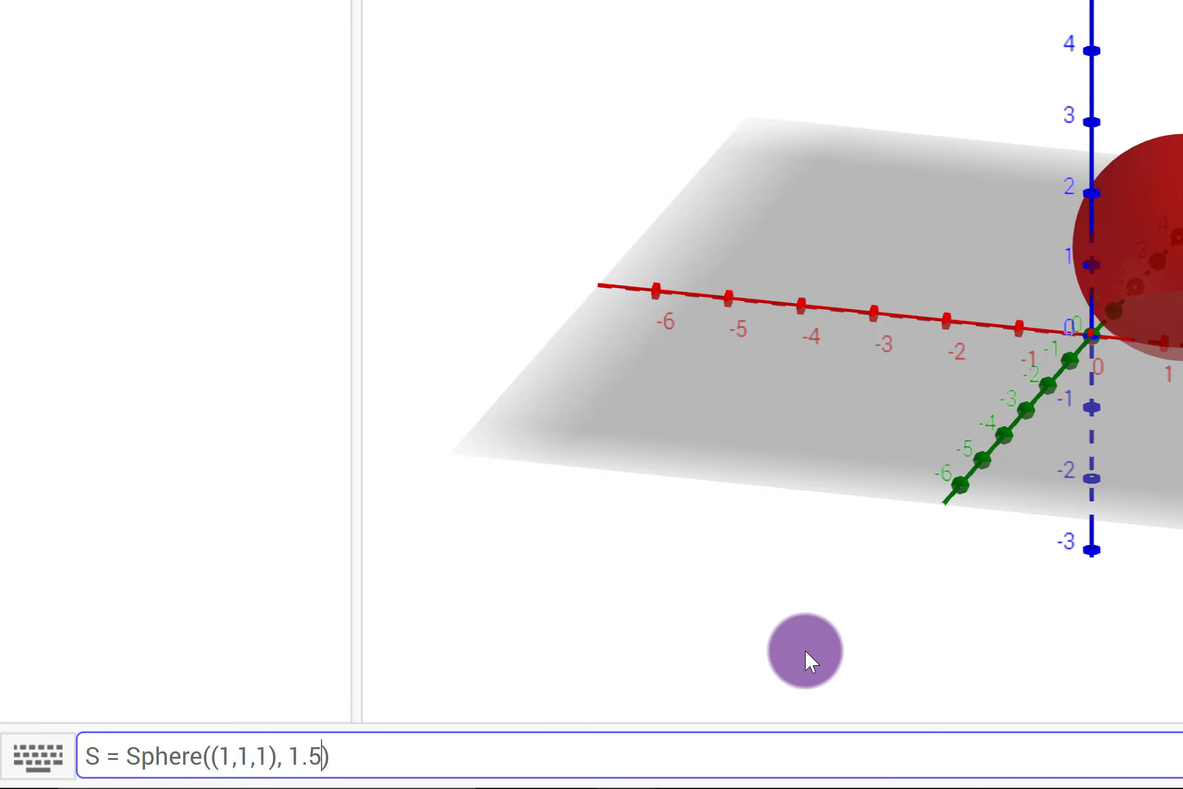
key(Return)
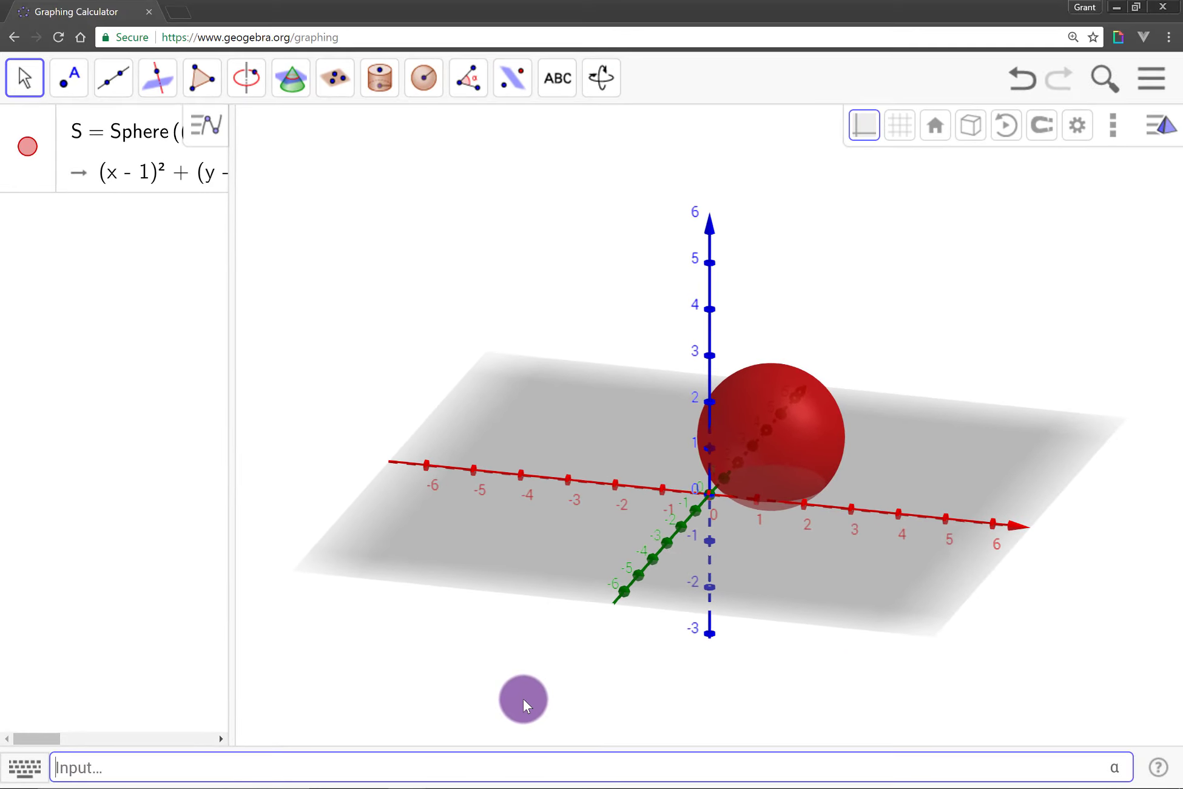
Delete the red sphere S from the construction
drag(865, 571, 827, 549)
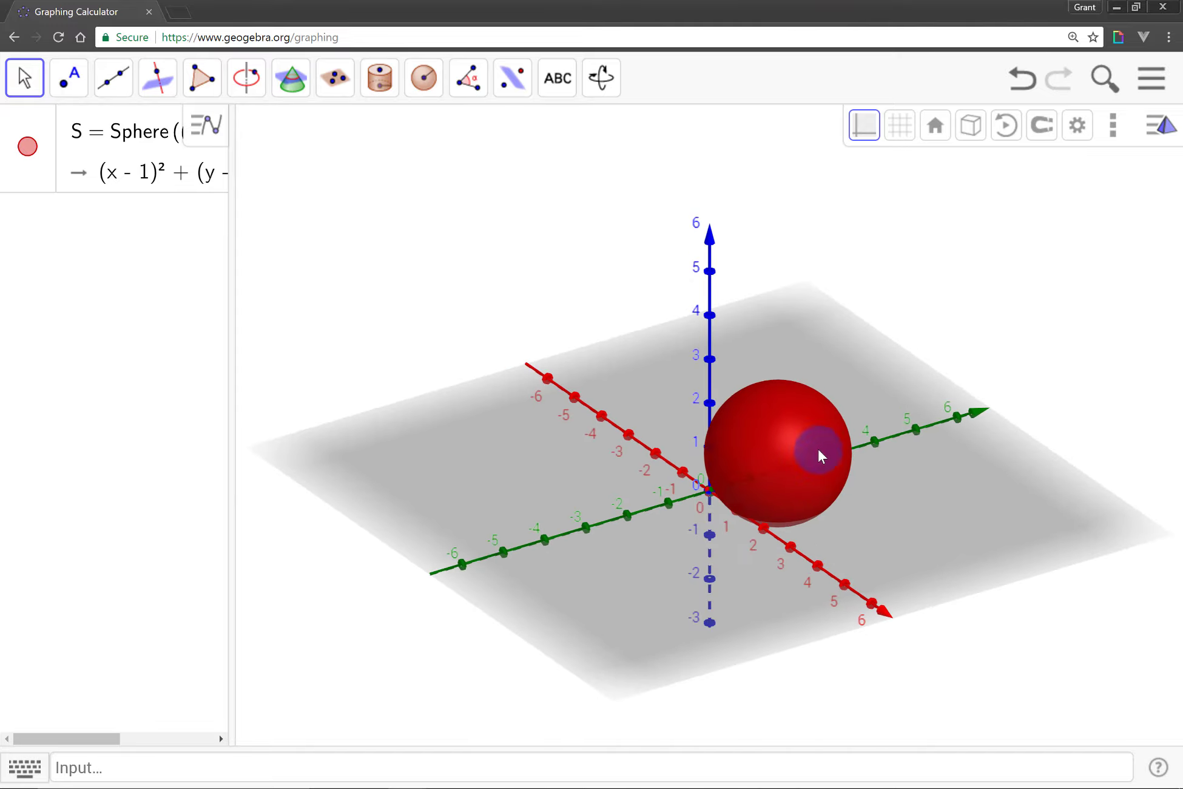
drag(800, 473, 795, 570)
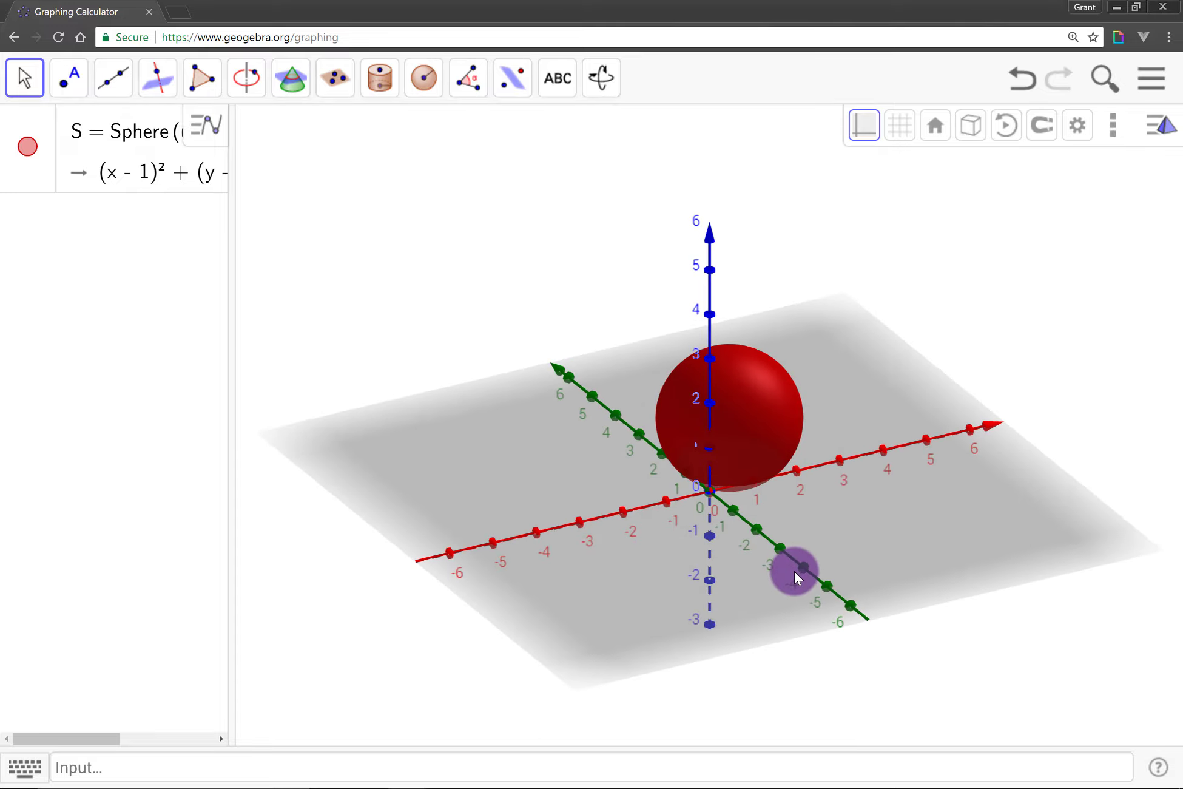
click(754, 386)
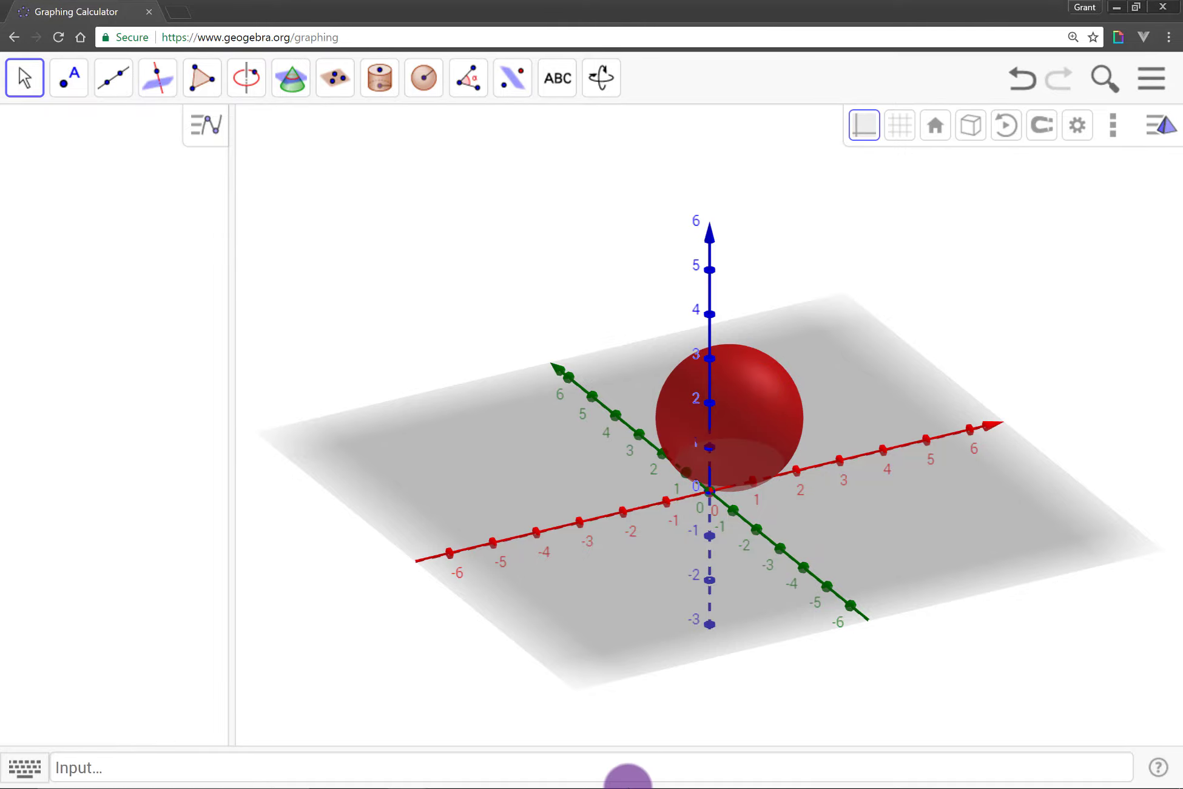
click(652, 766)
key(Return)
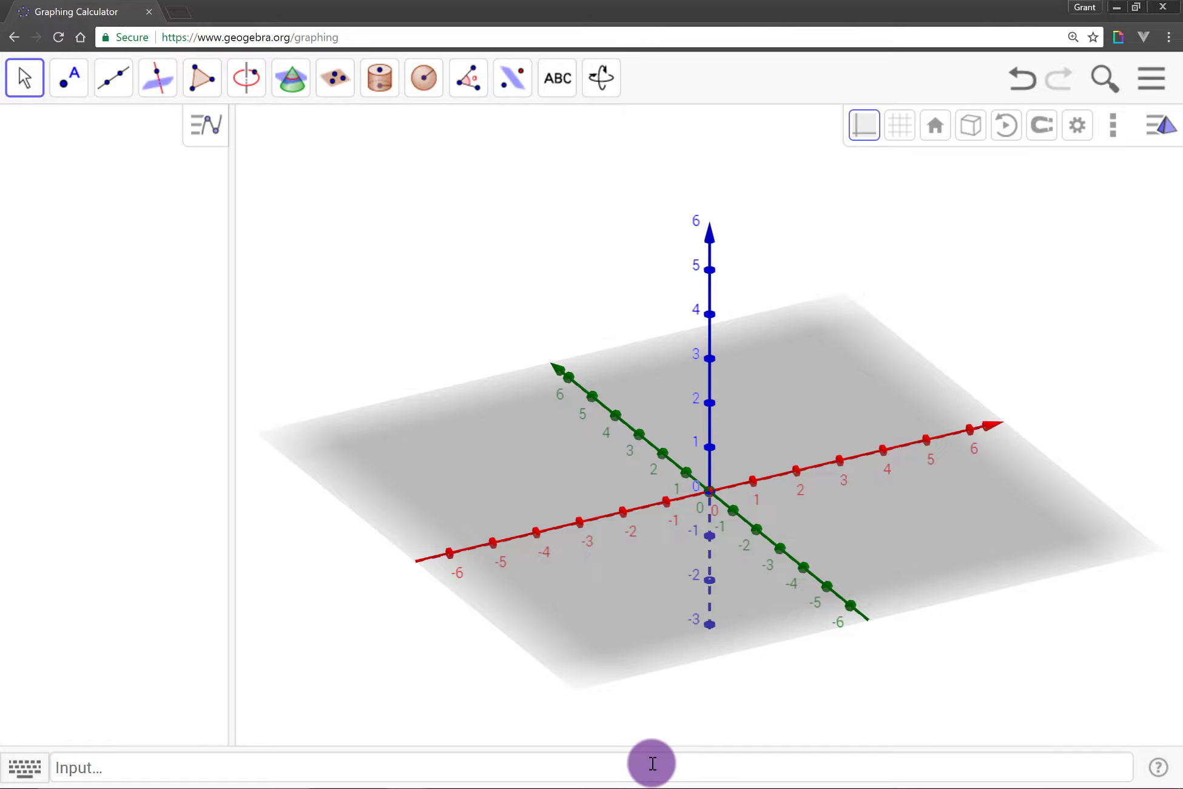
drag(597, 491, 588, 488)
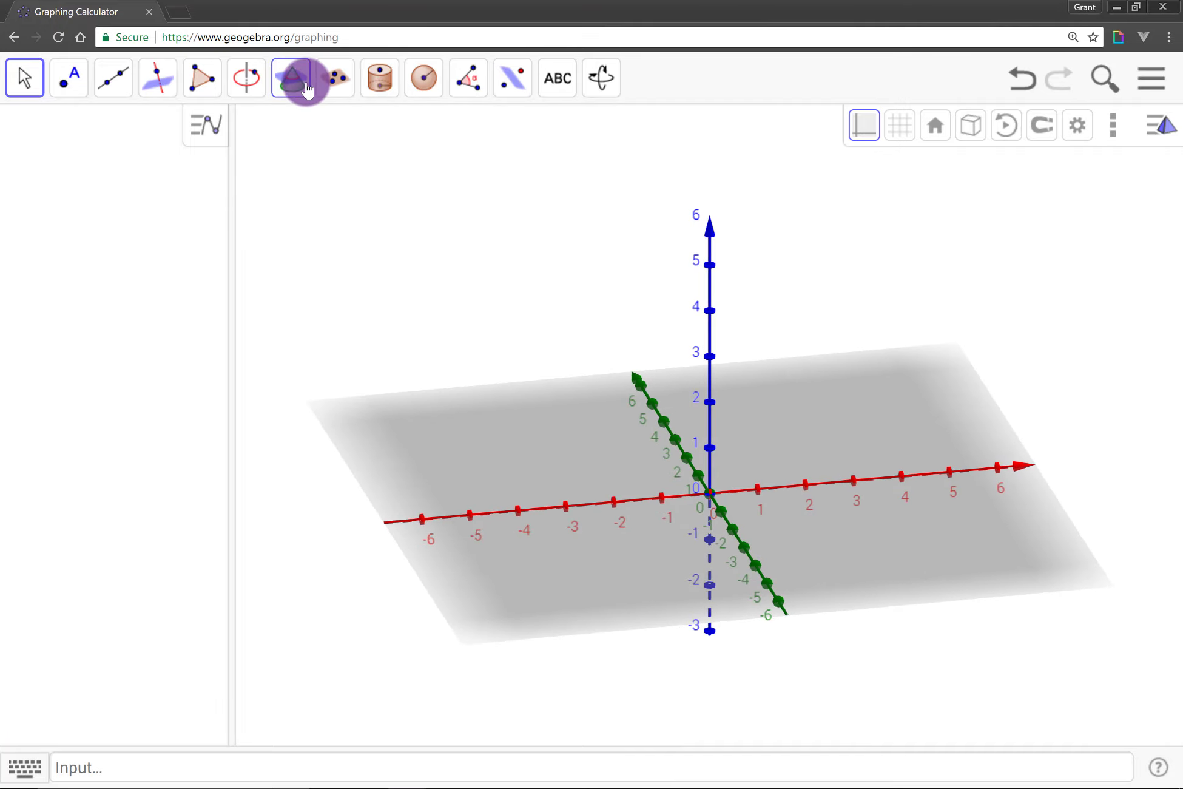
click(377, 84)
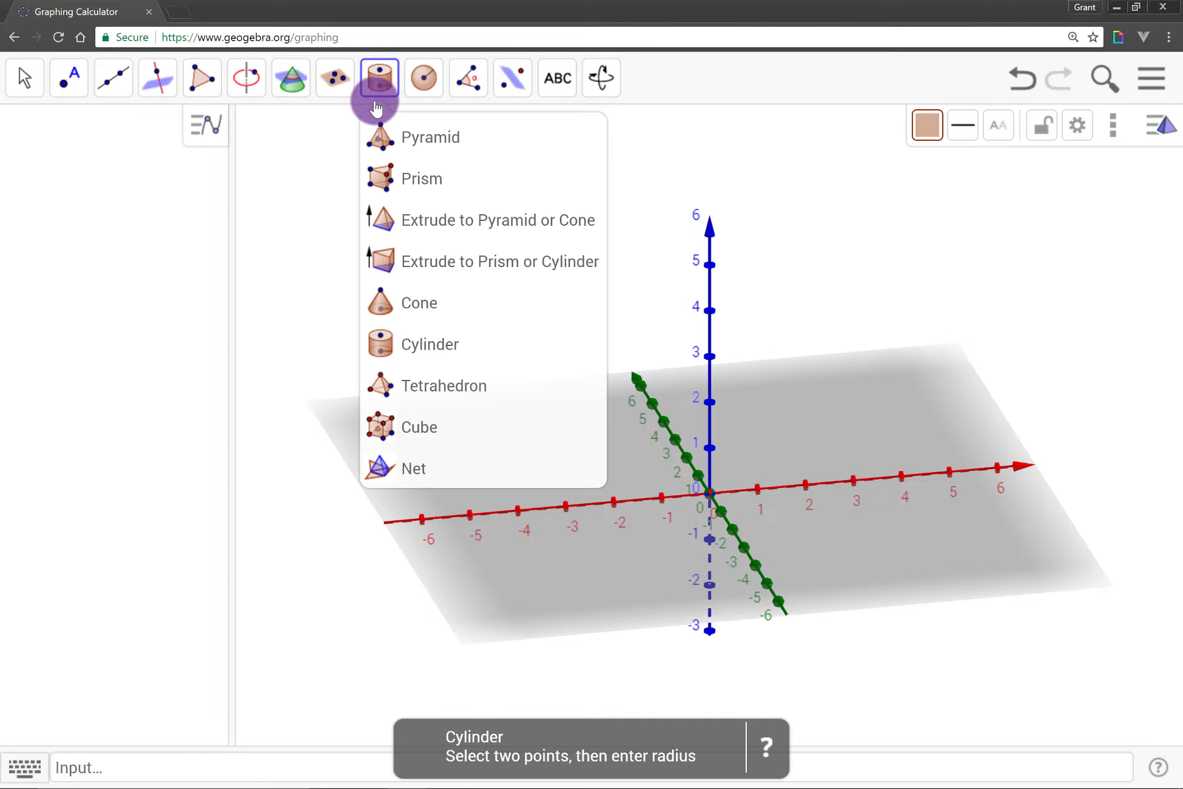
click(432, 139)
click(458, 173)
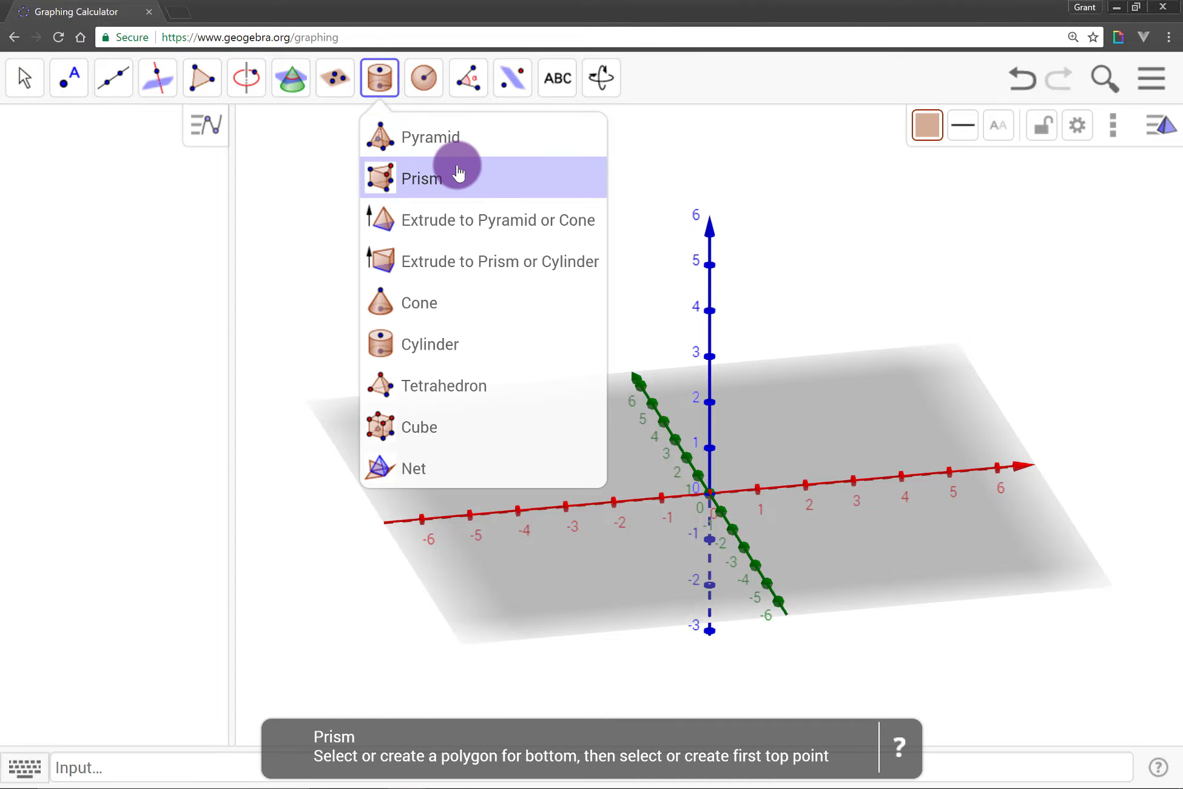
click(469, 311)
click(460, 351)
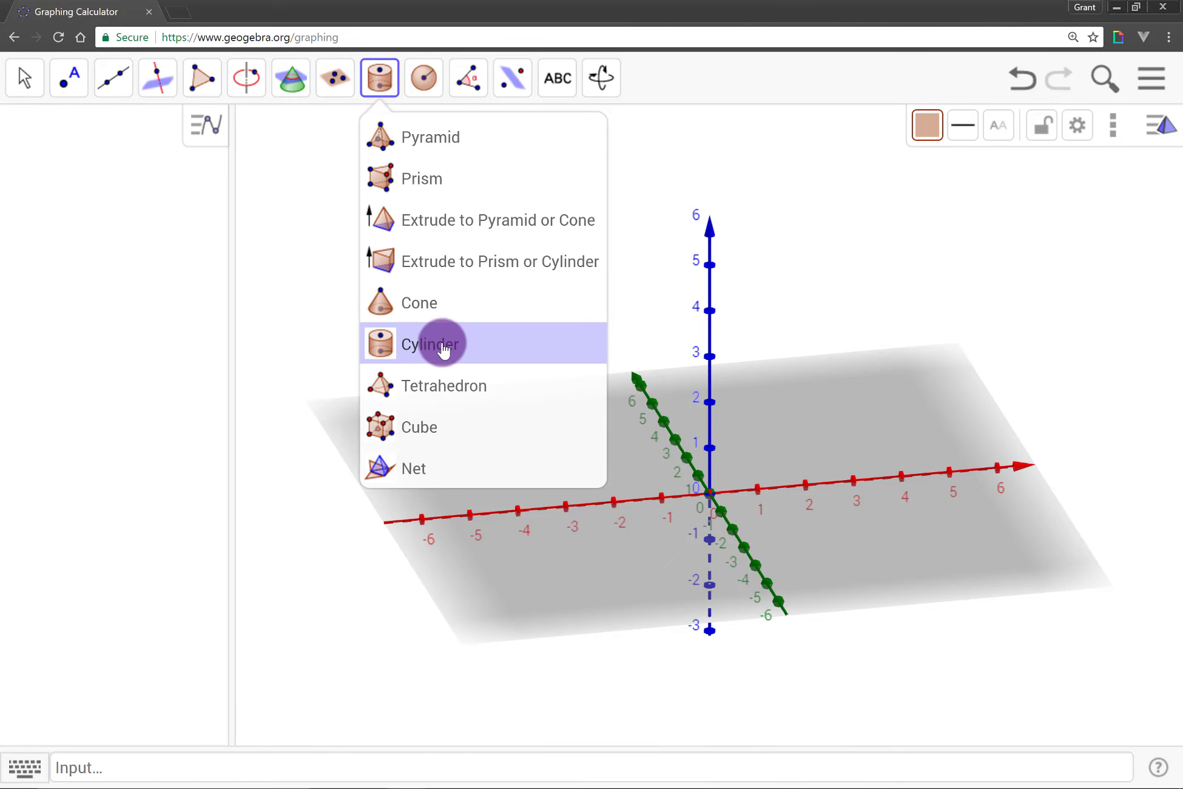
Create a radius 3 sphere with its centre on the ground plane at about x = 3.35, and move the centre to about x = 4.43
mouse_move(420, 88)
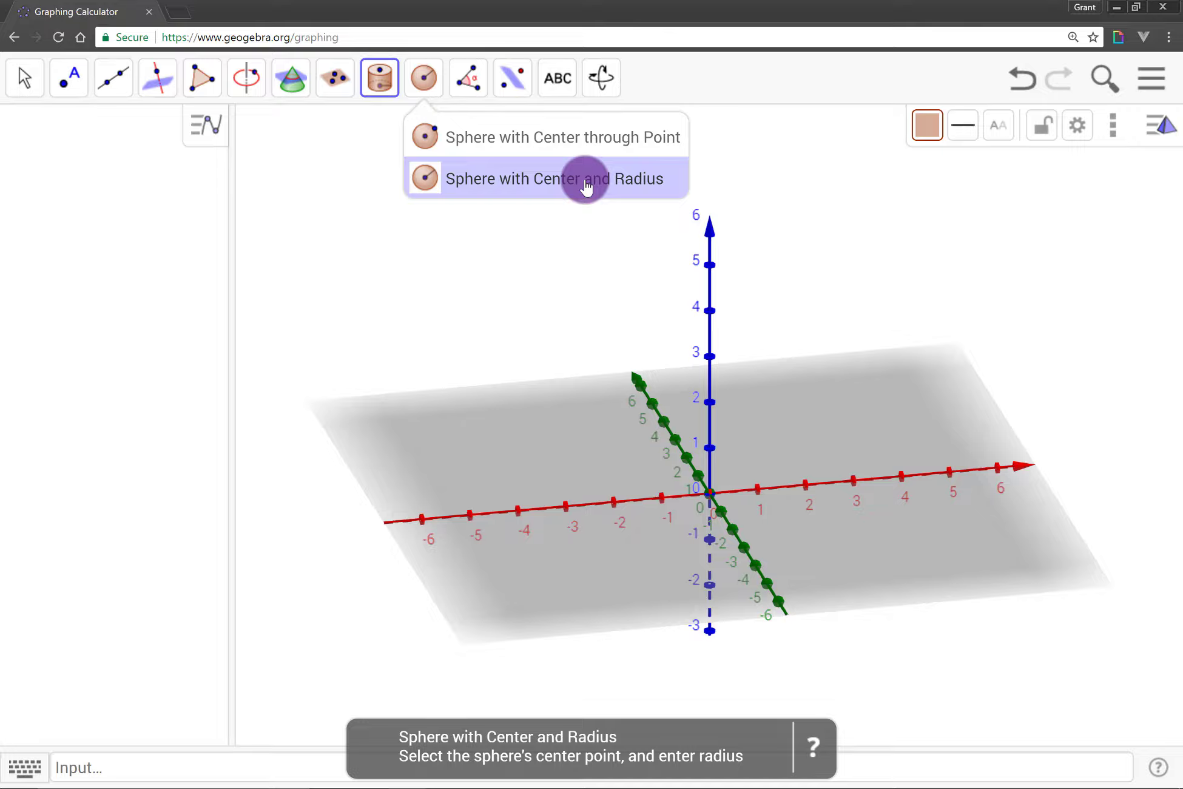
click(586, 182)
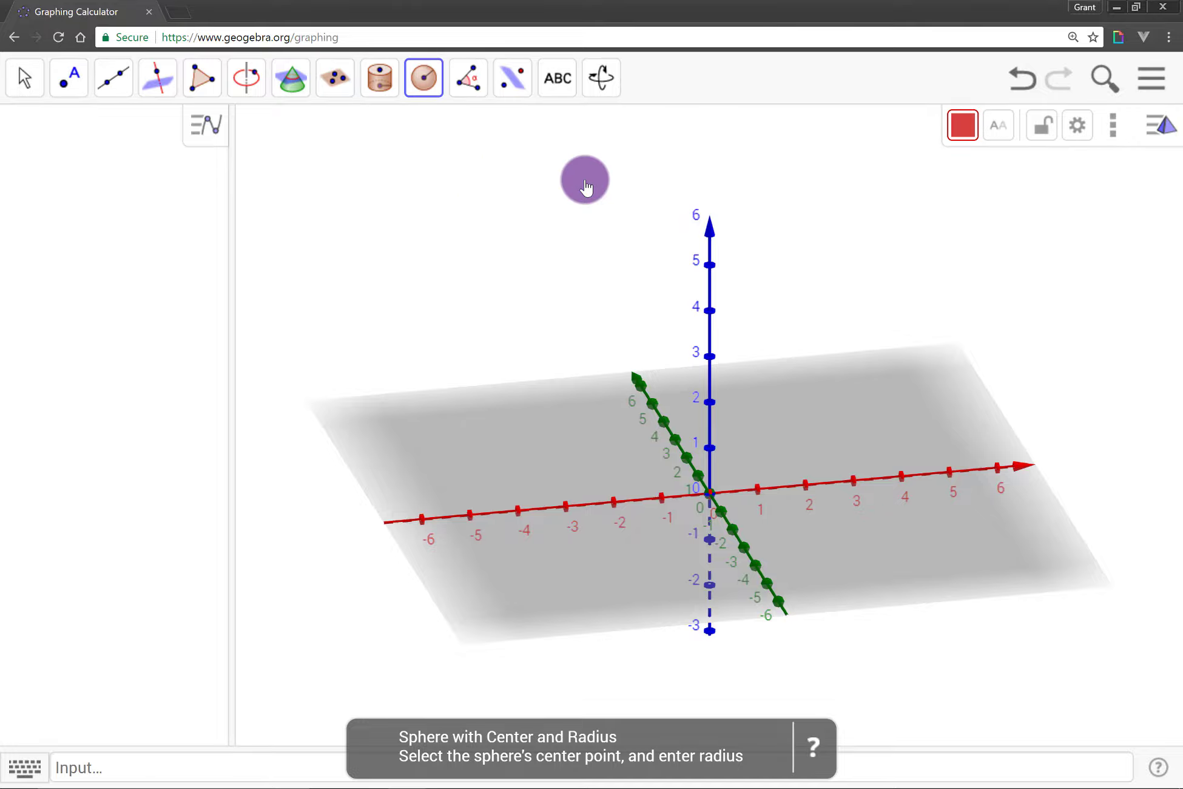
click(825, 410)
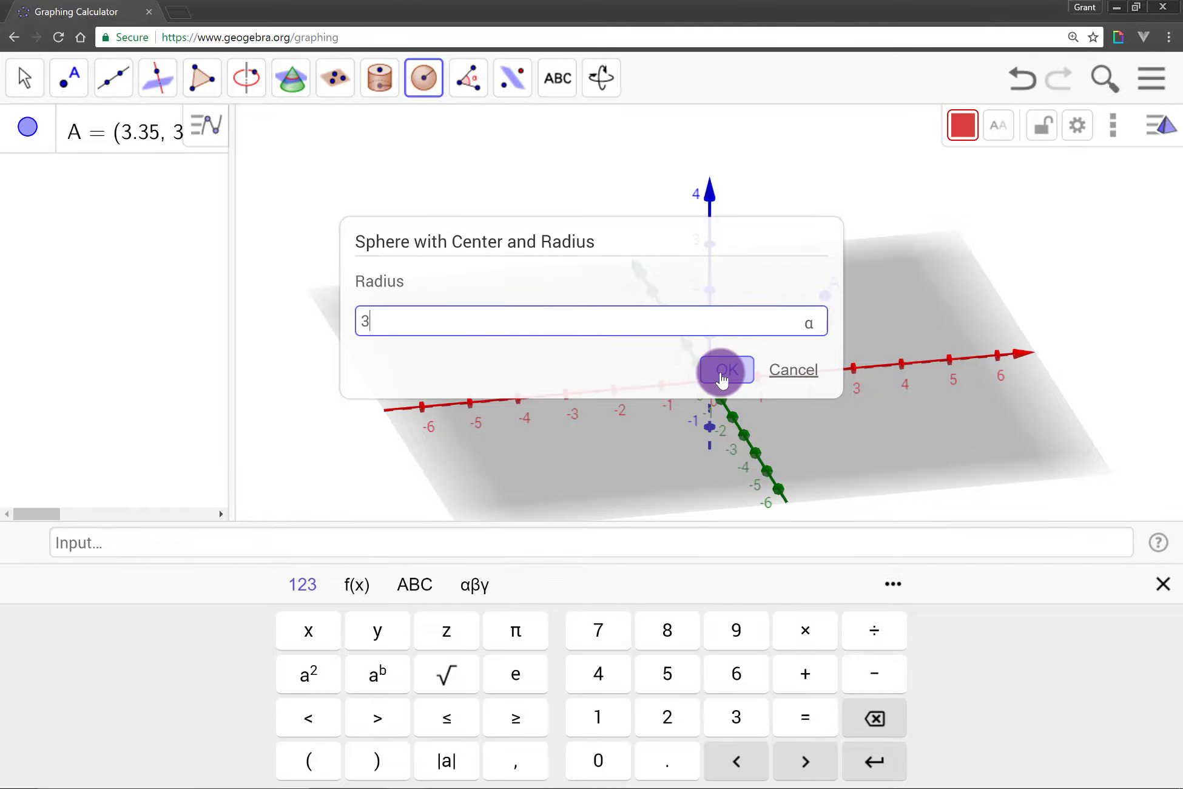
click(720, 371)
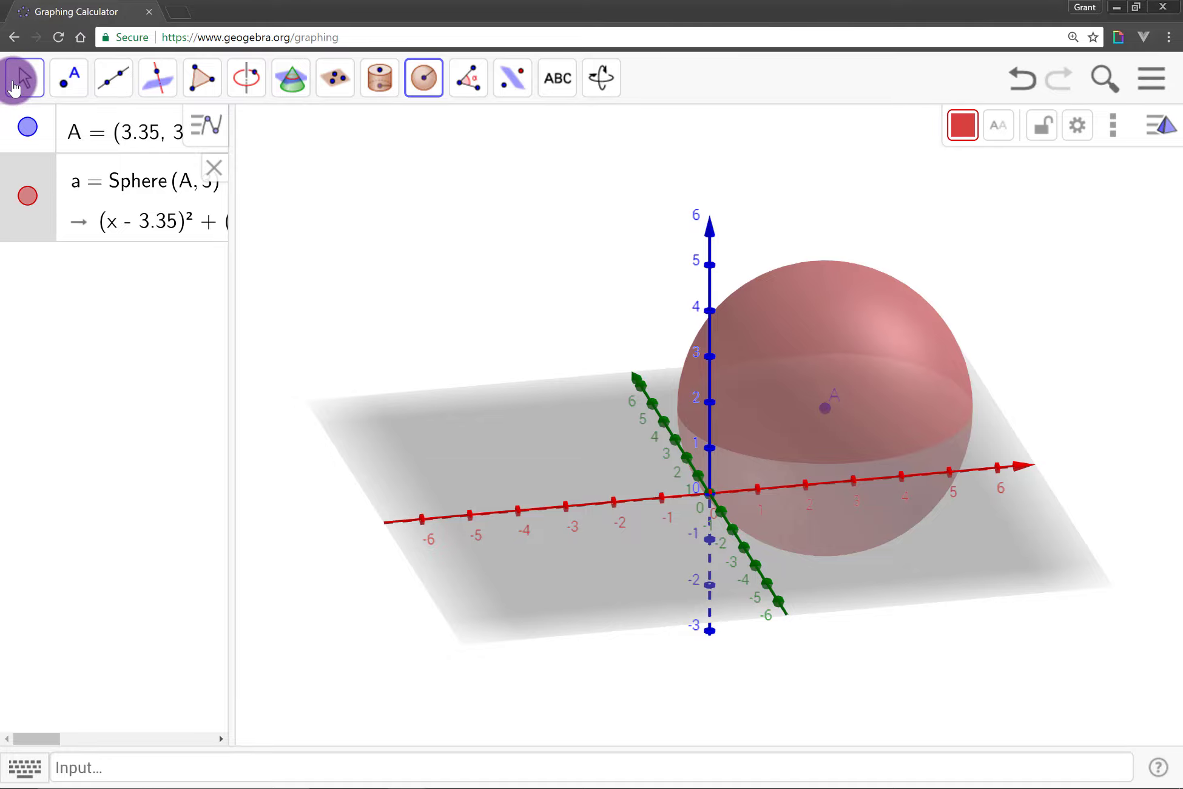
click(18, 85)
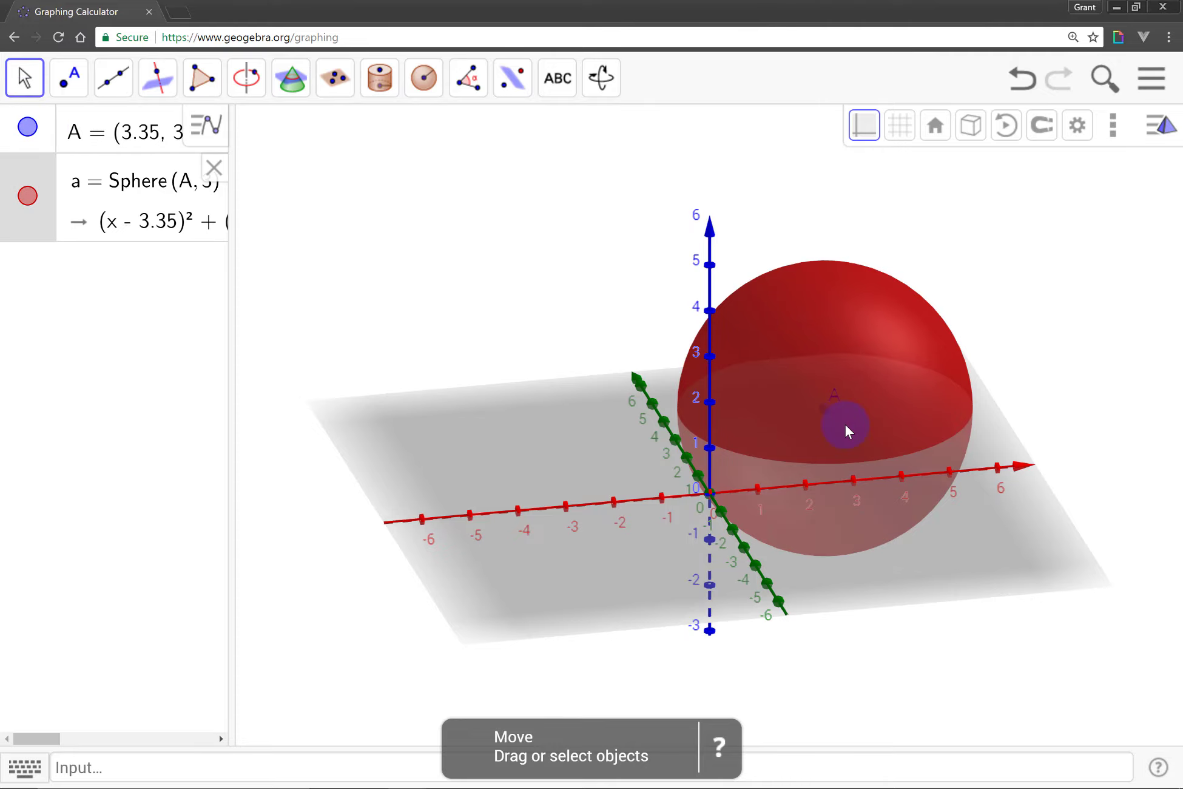
drag(826, 408, 857, 391)
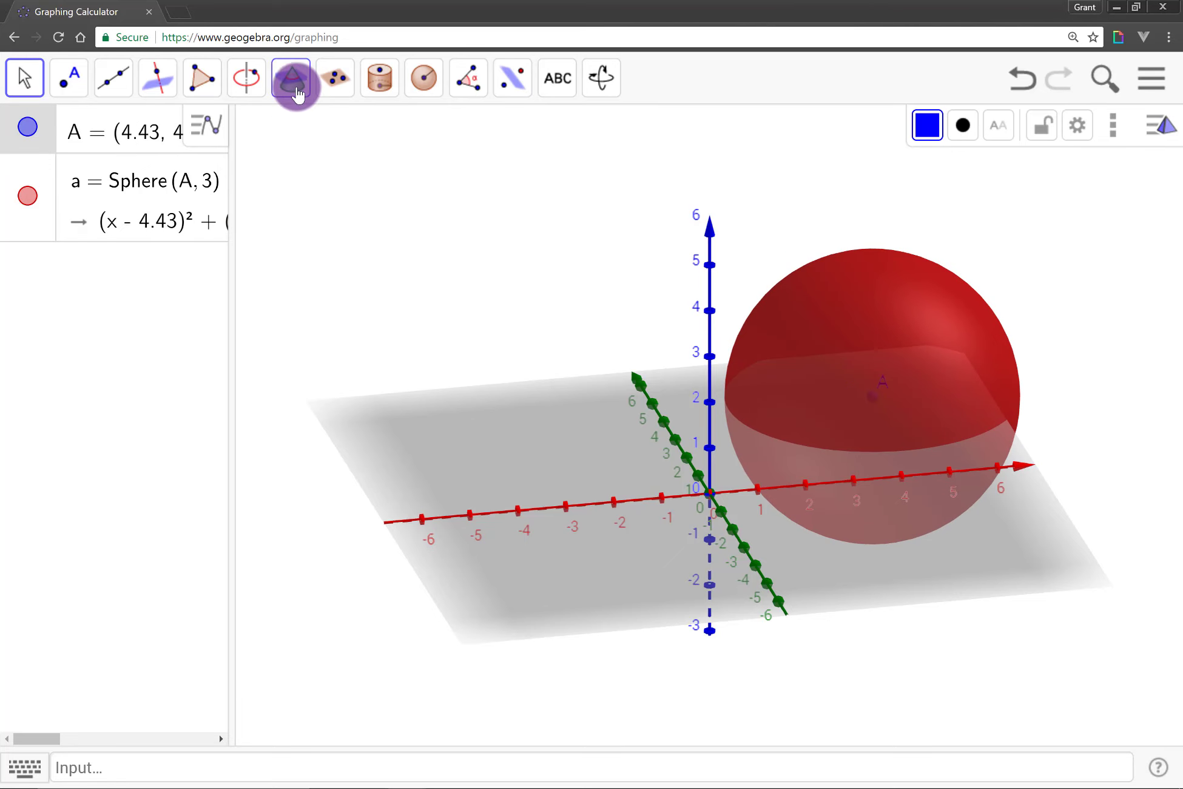
Create the intersection curve between the red sphere and the ground plane with Intersect Two Surfaces
click(292, 79)
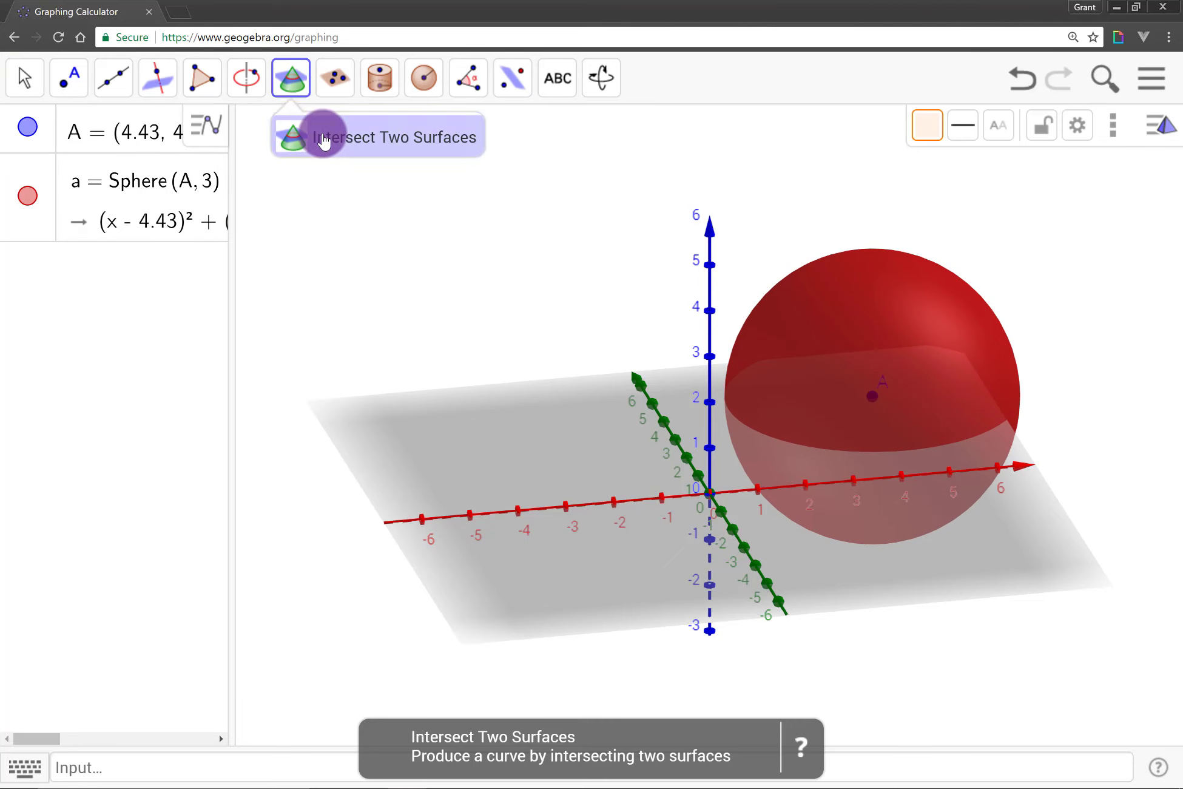
click(323, 139)
click(849, 335)
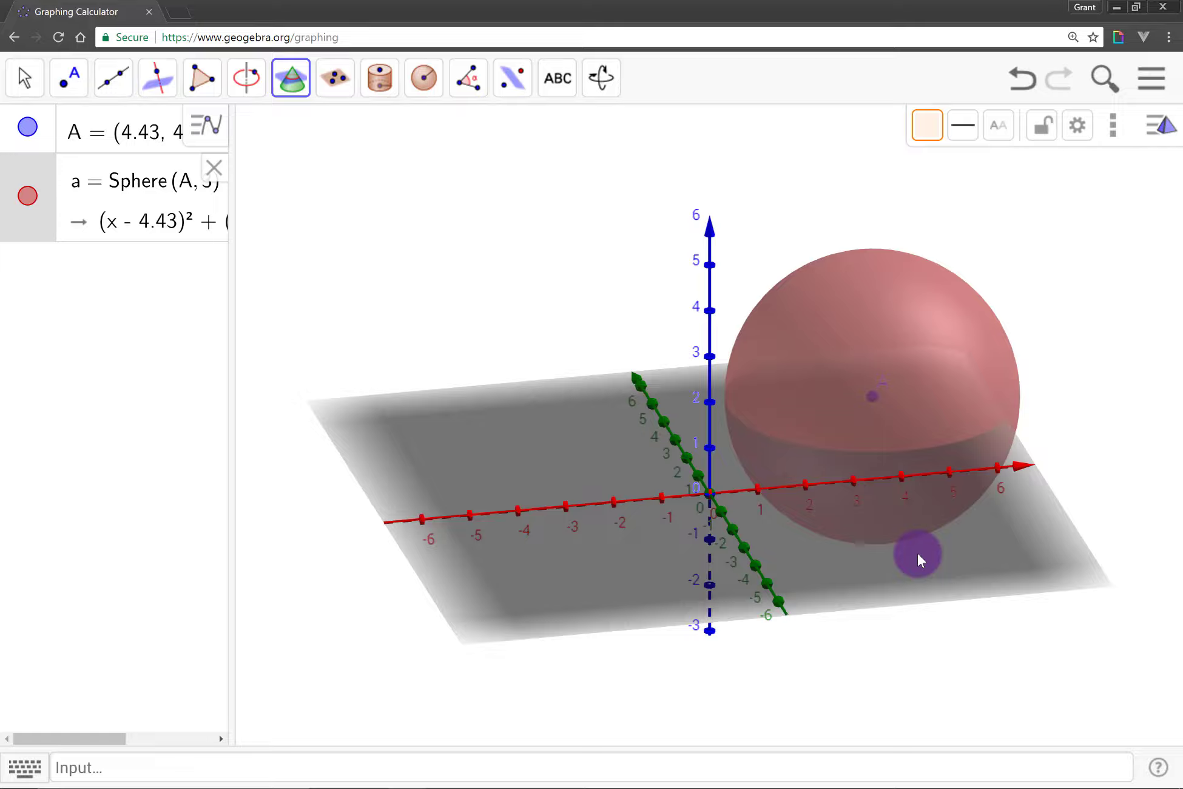
click(917, 552)
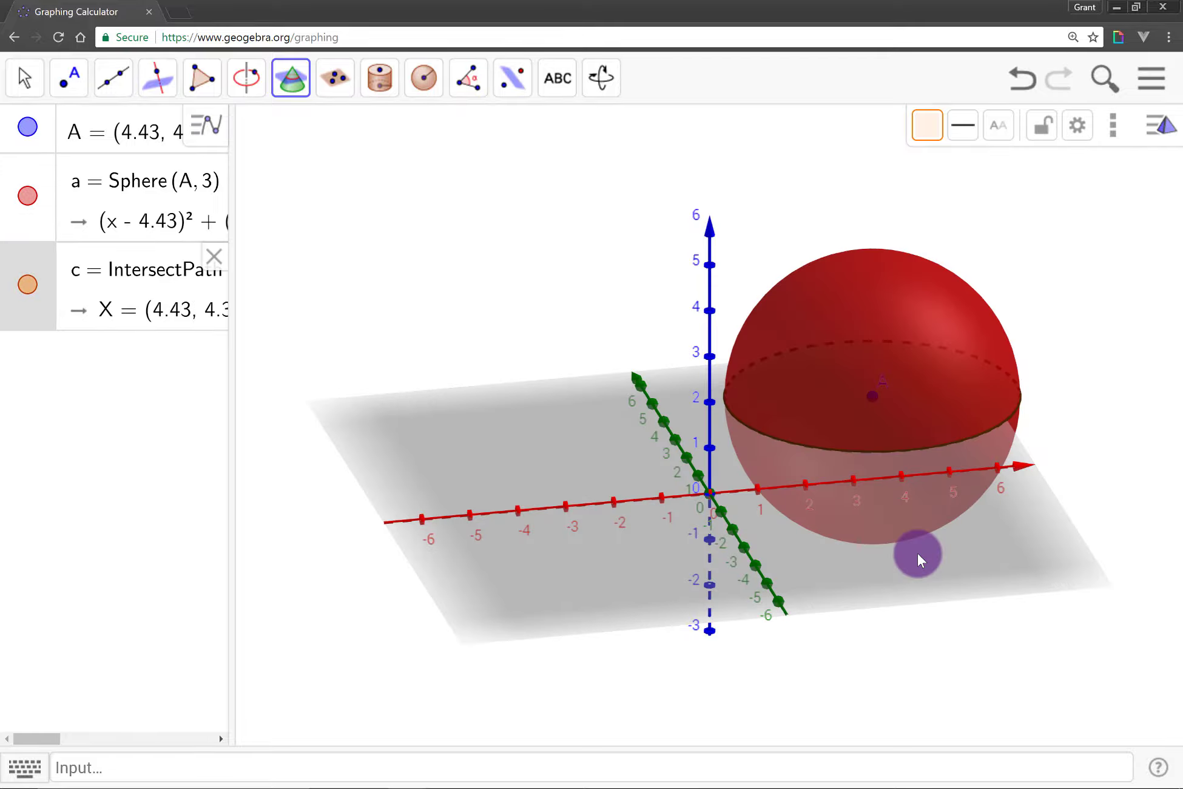
click(23, 78)
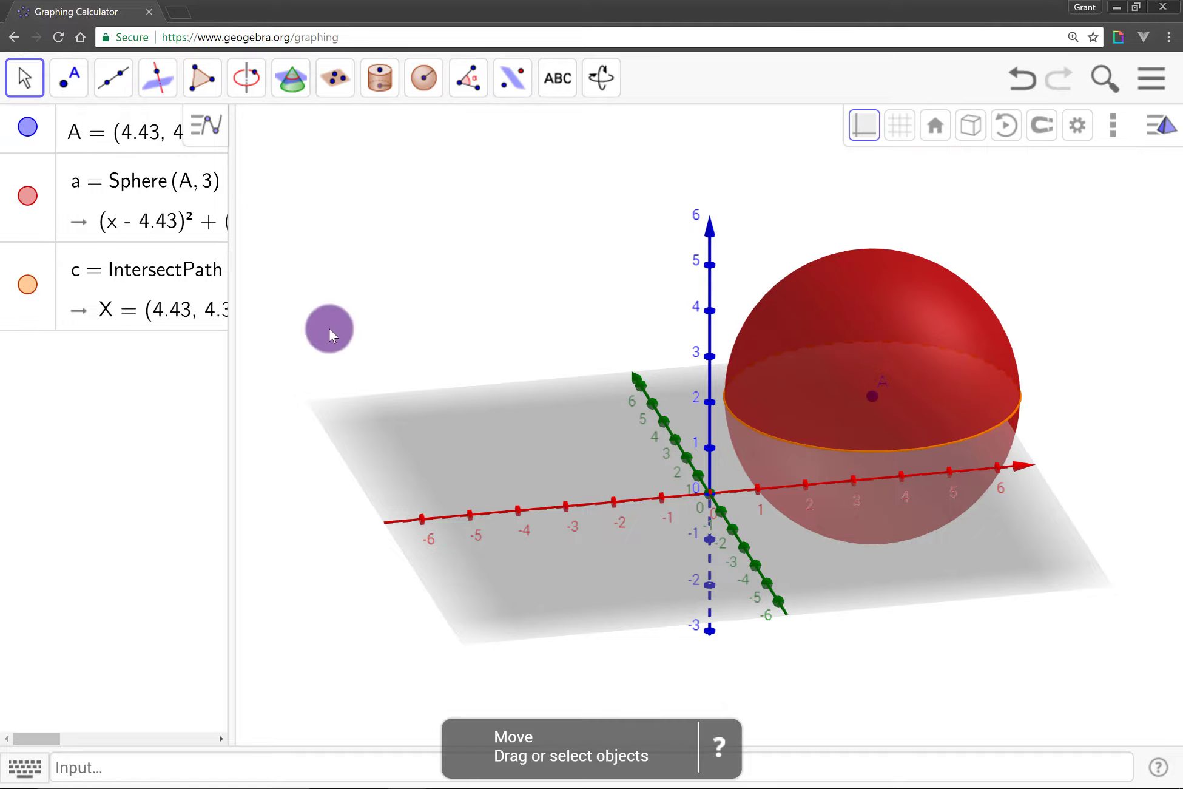
click(916, 440)
click(872, 398)
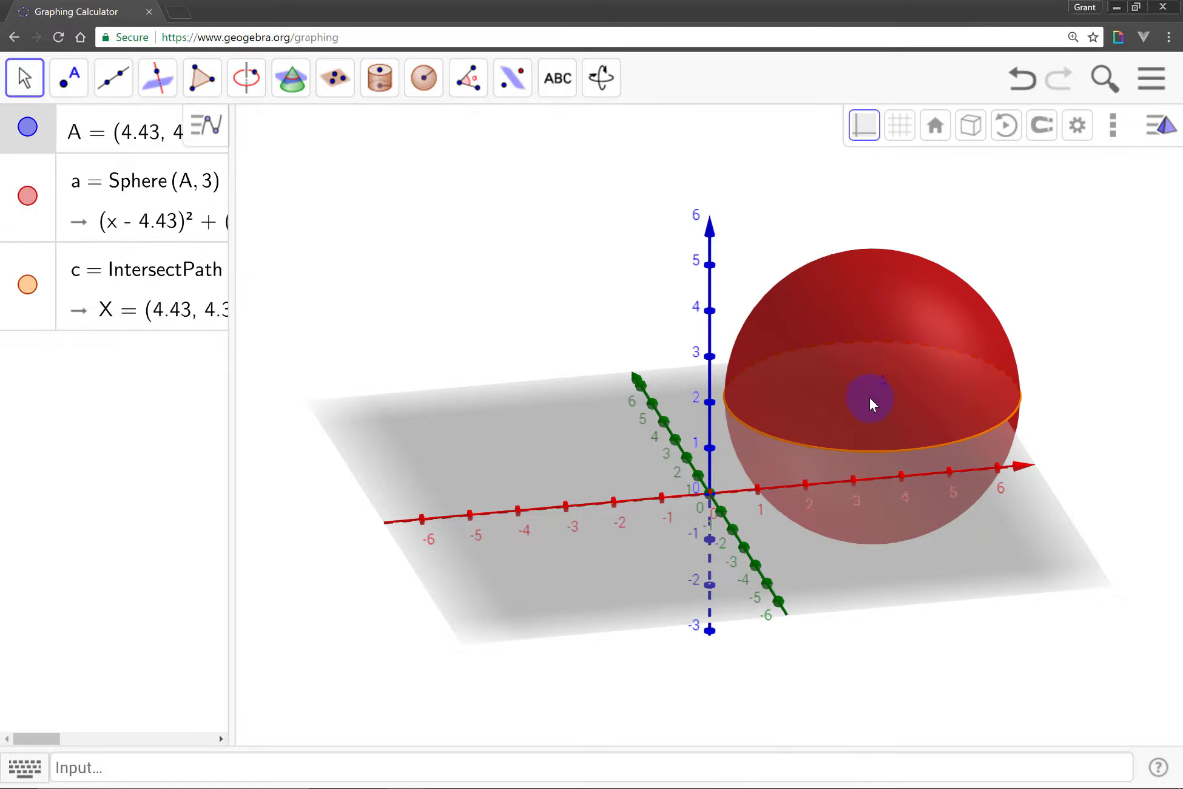
click(936, 614)
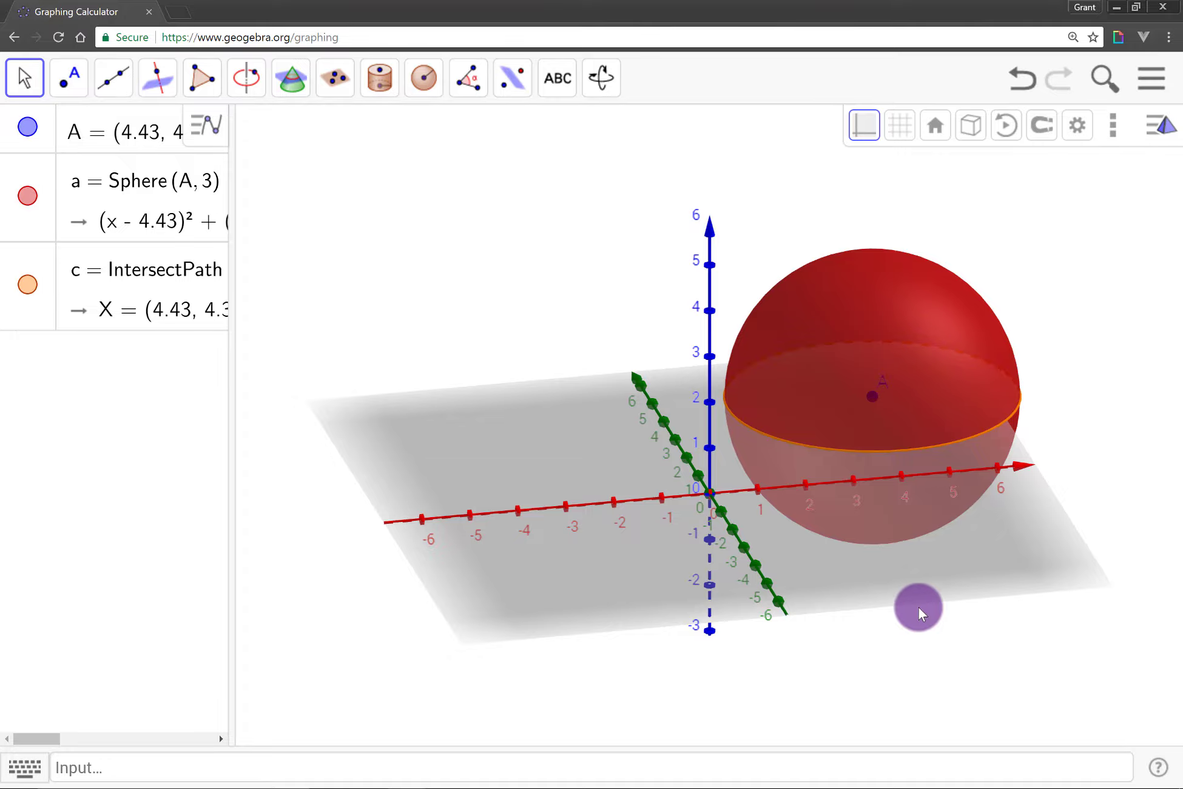
drag(874, 593, 870, 591)
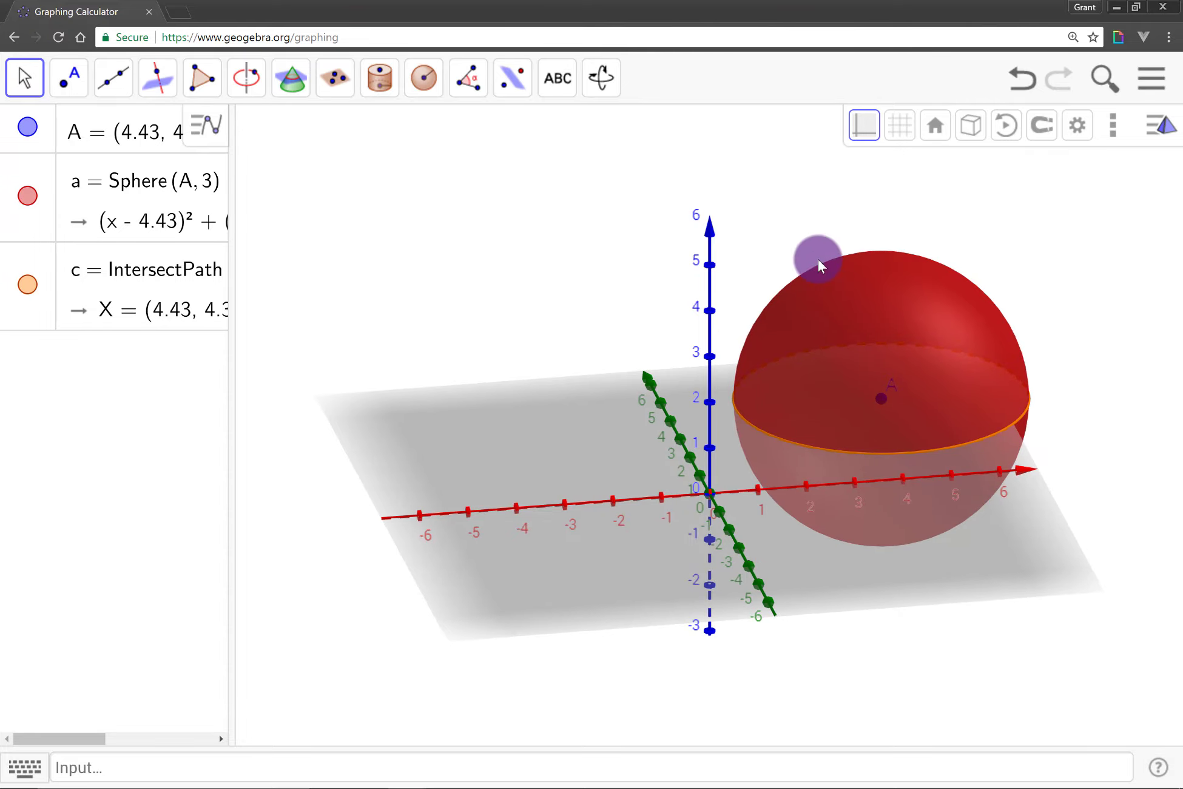
Hide the ground plane while keeping the axes shown, and move the sphere's centre A to about x = -3.45
click(862, 132)
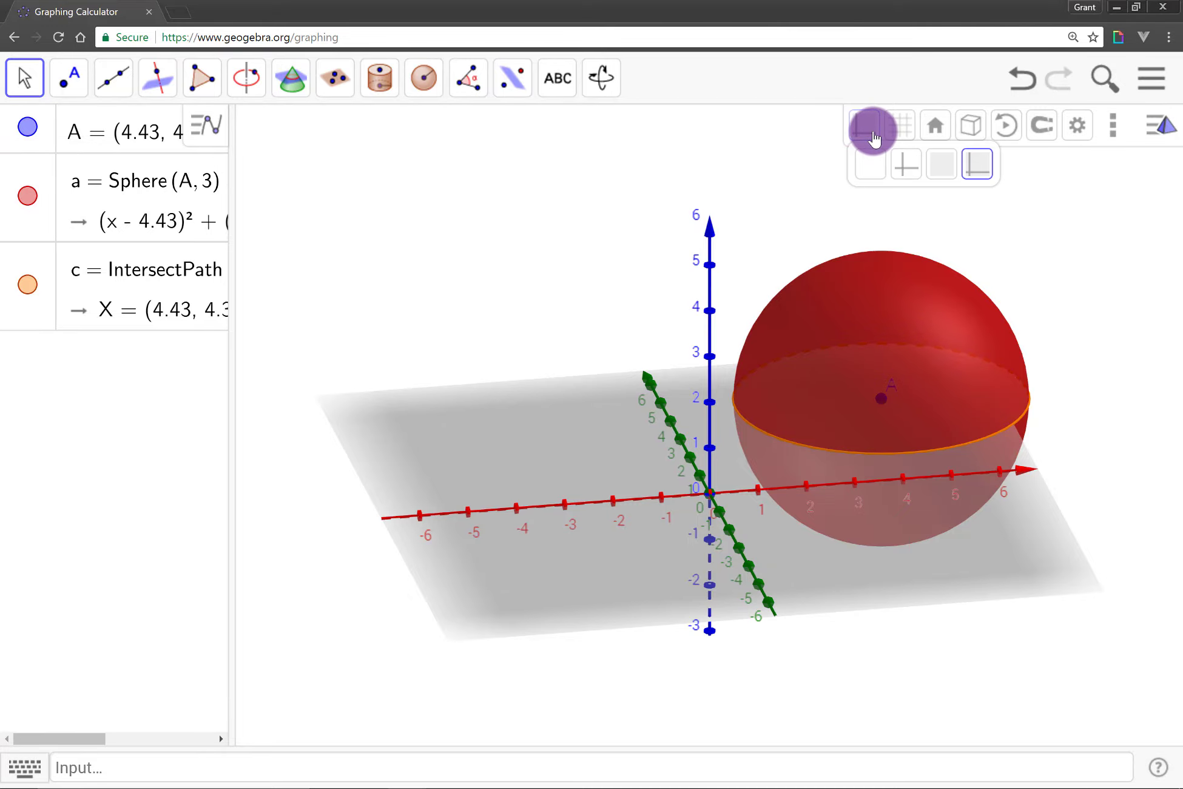
click(915, 178)
mouse_move(825, 611)
mouse_down()
mouse_move(847, 608)
mouse_move(827, 612)
mouse_up()
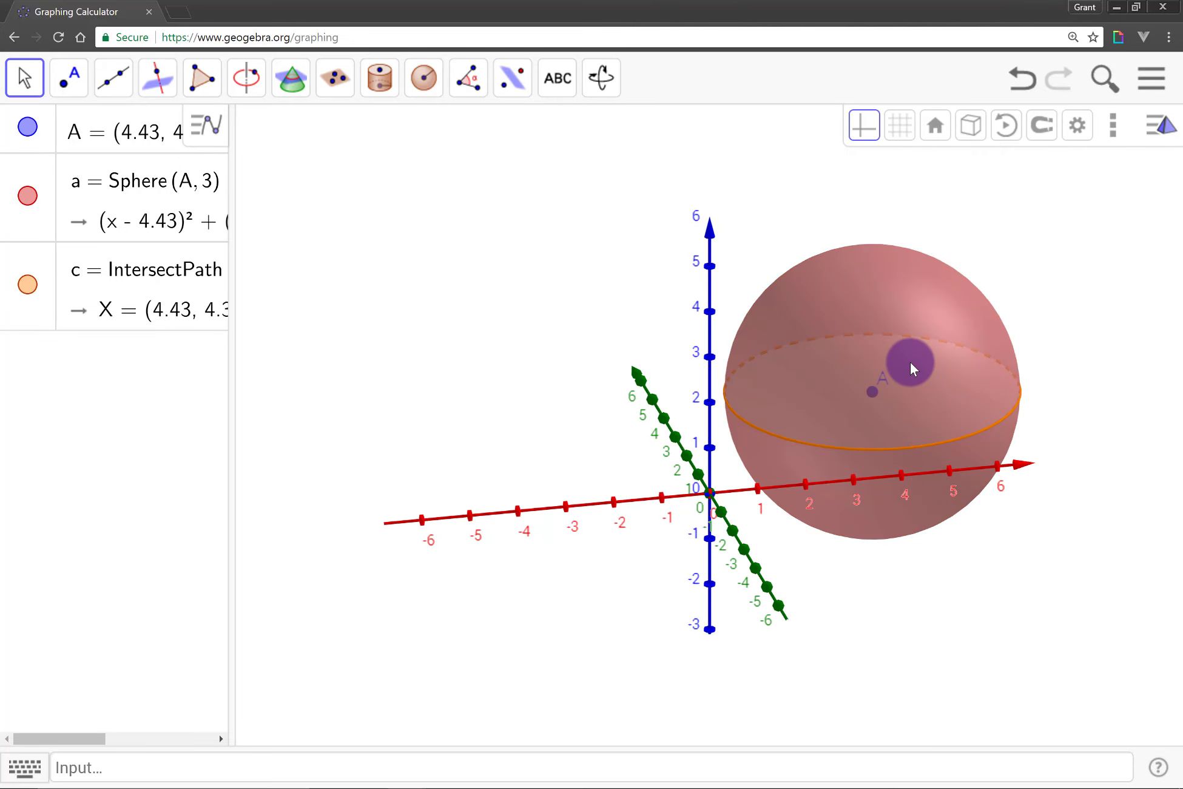
drag(872, 392, 509, 317)
Set the red sphere's fill opacity to 25
click(509, 316)
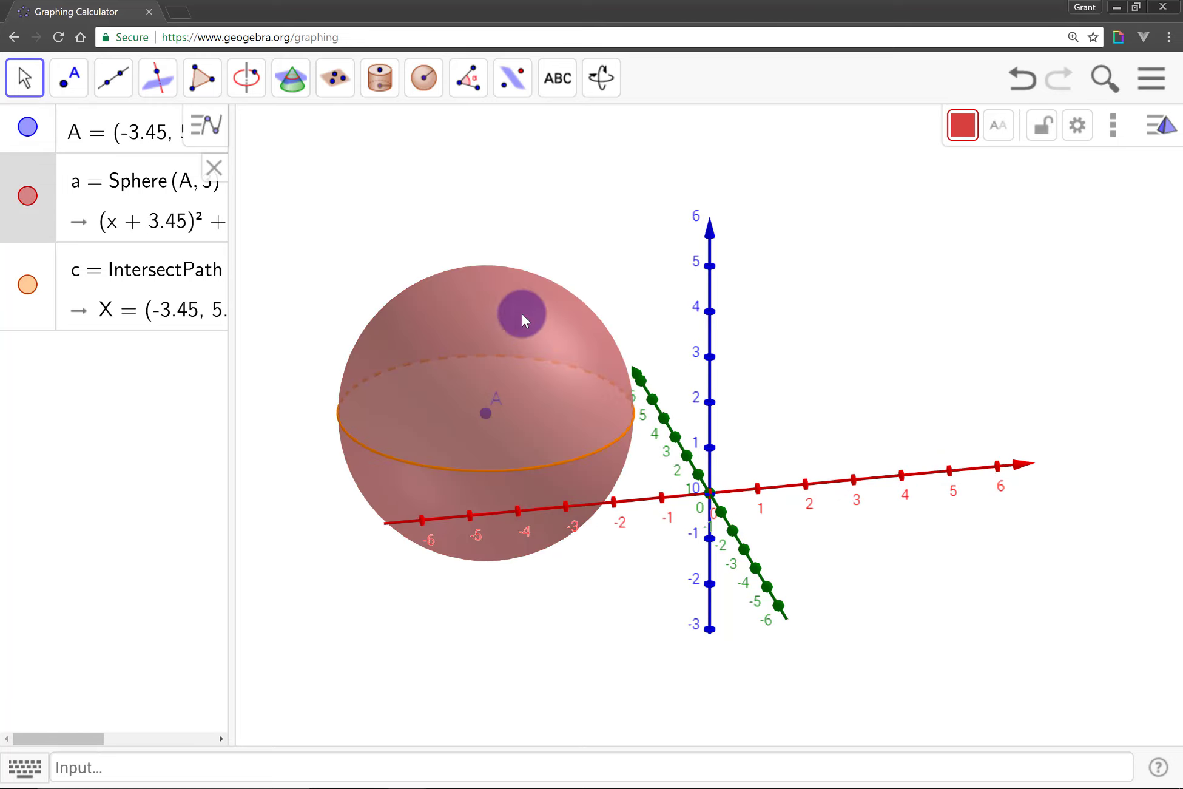
click(962, 125)
drag(1052, 228, 998, 228)
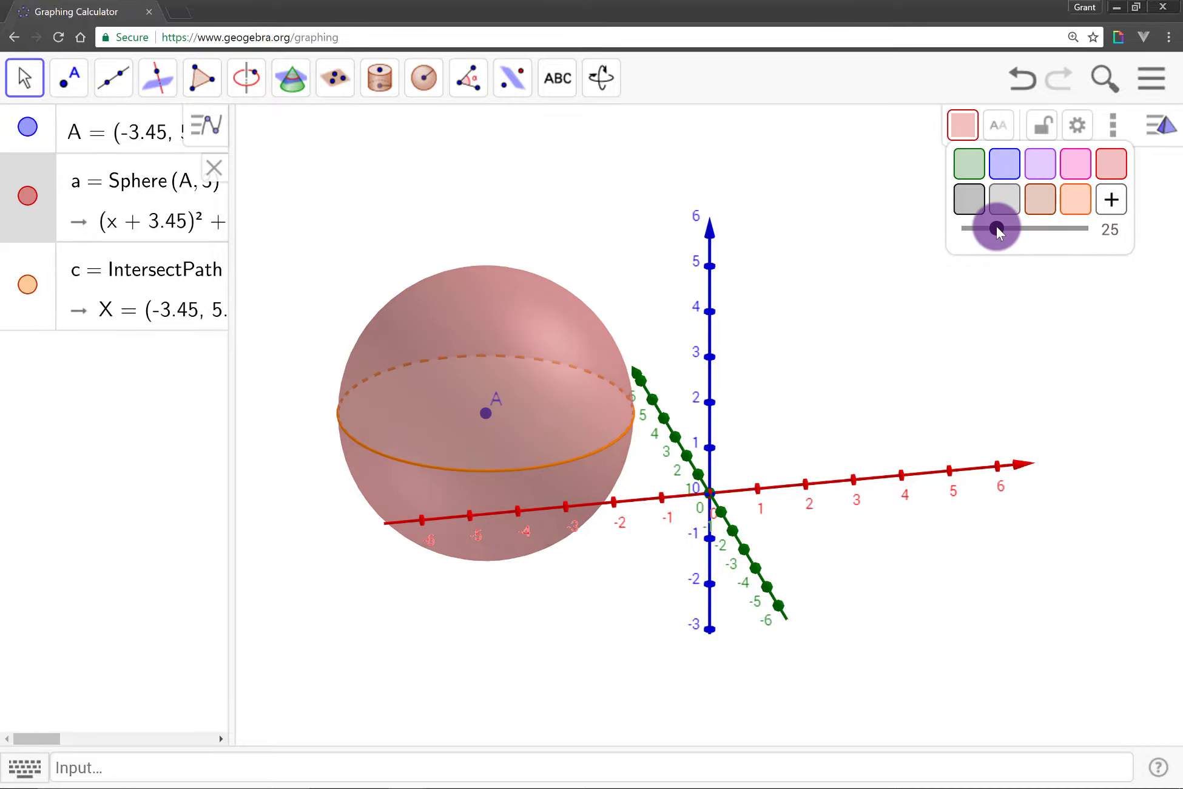
click(494, 450)
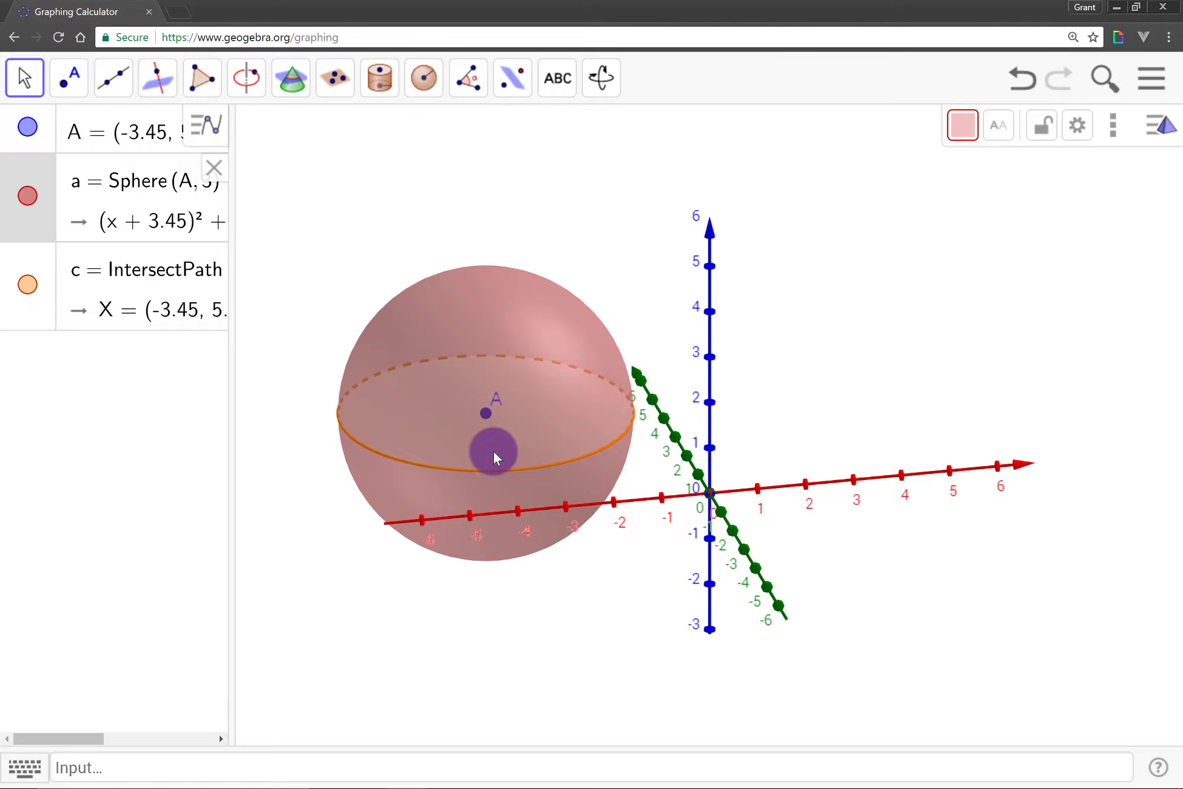
Increase the fill opacity of the orange intersection circle inside the sphere
click(21, 308)
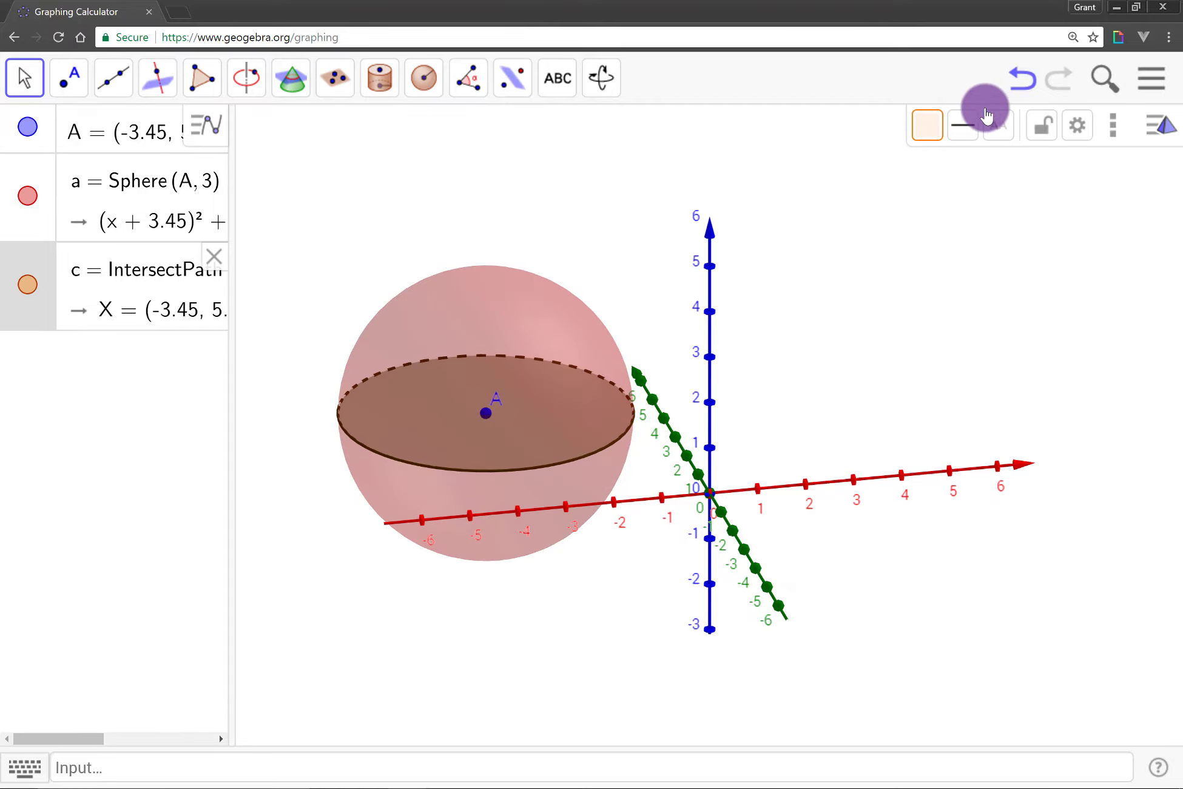
click(927, 125)
drag(954, 229, 1023, 245)
click(921, 383)
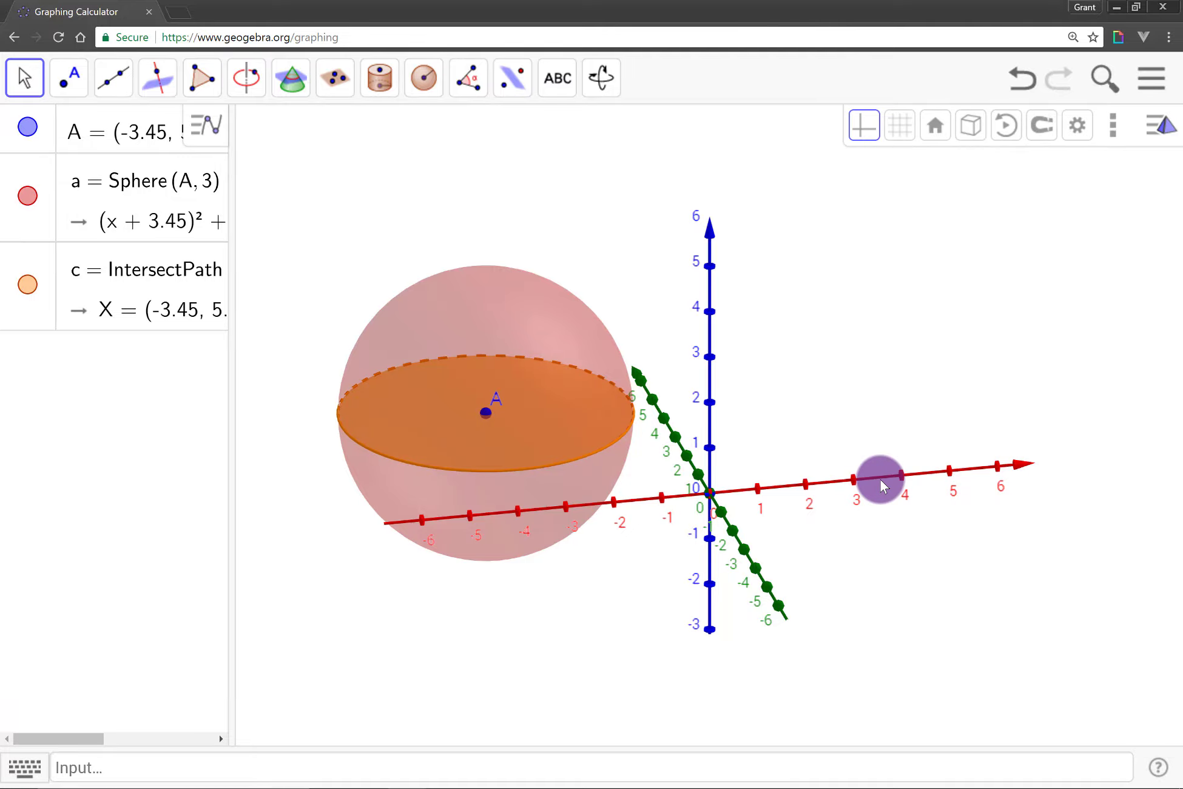
Select the sphere's centre point A for moving
click(484, 413)
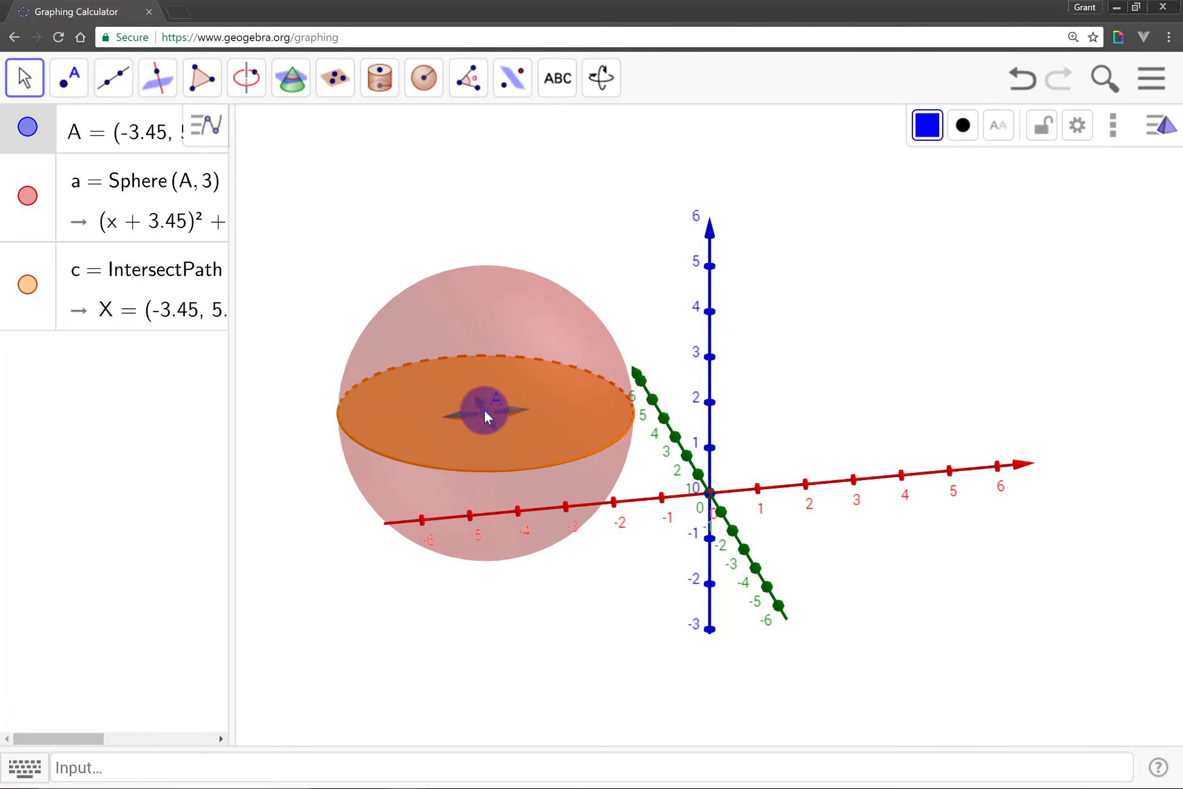